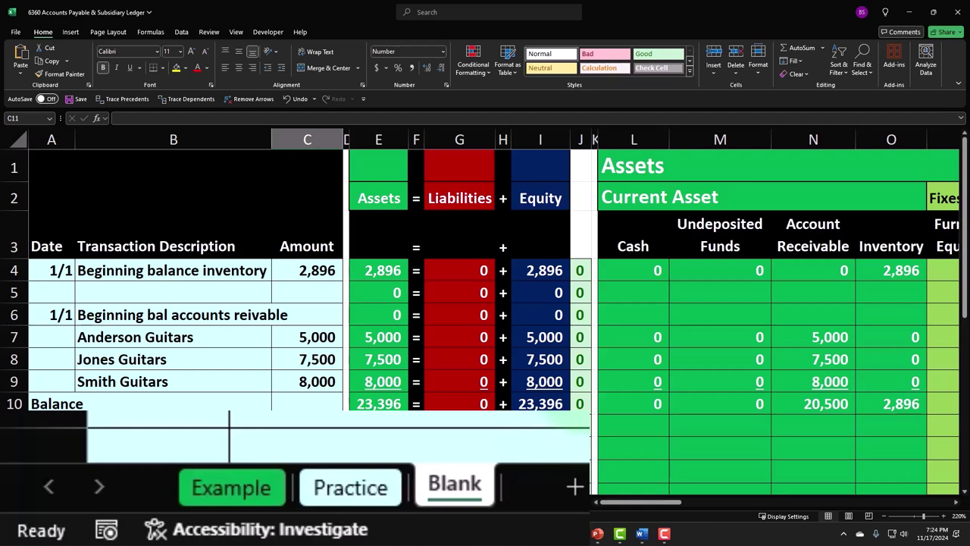
Step: Review the Example sheet's beginning Payables entry: Epiphone 15,000 offset by (15,000) Equity
click(232, 488)
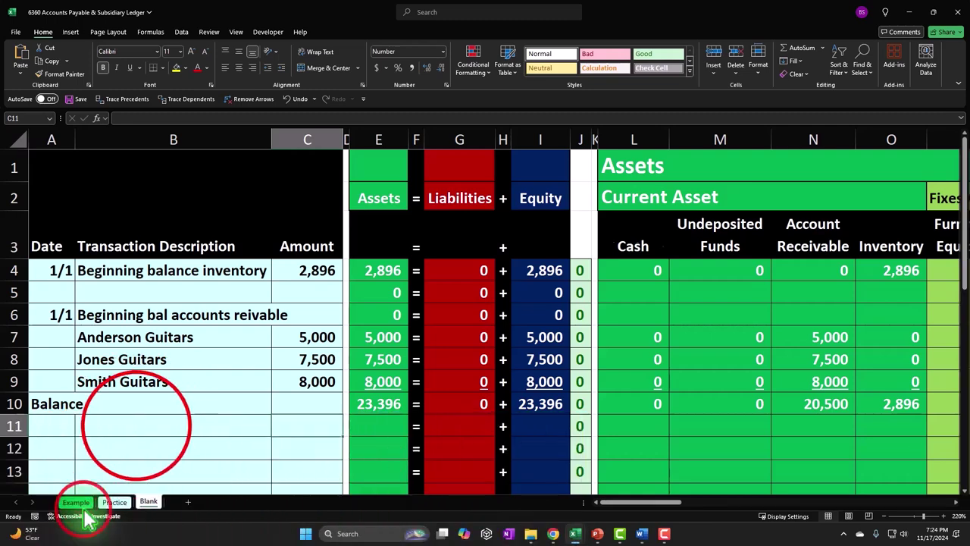
click(136, 426)
scroll(136, 426, down, 1)
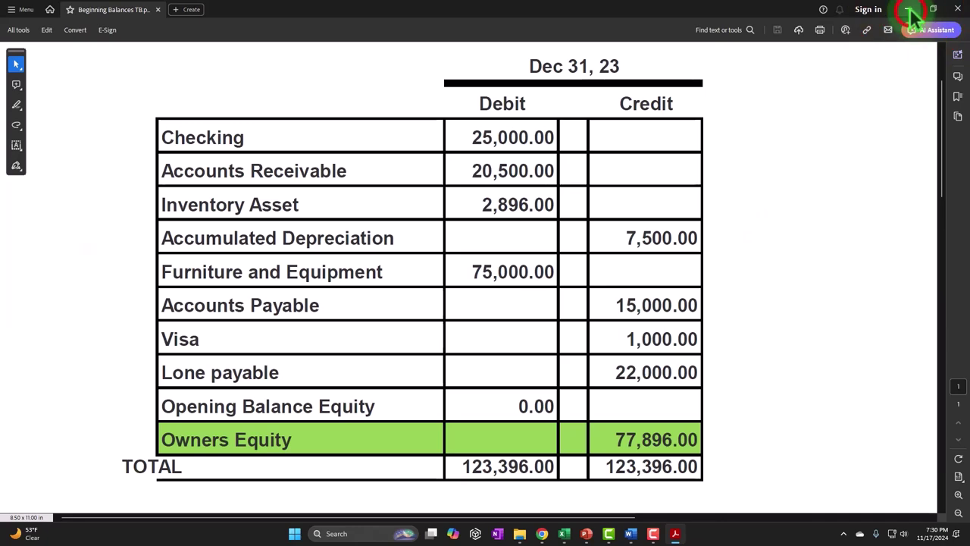
Step: Take the trial balance PDF out of full screen and bring the Excel ledger workbook back
click(933, 9)
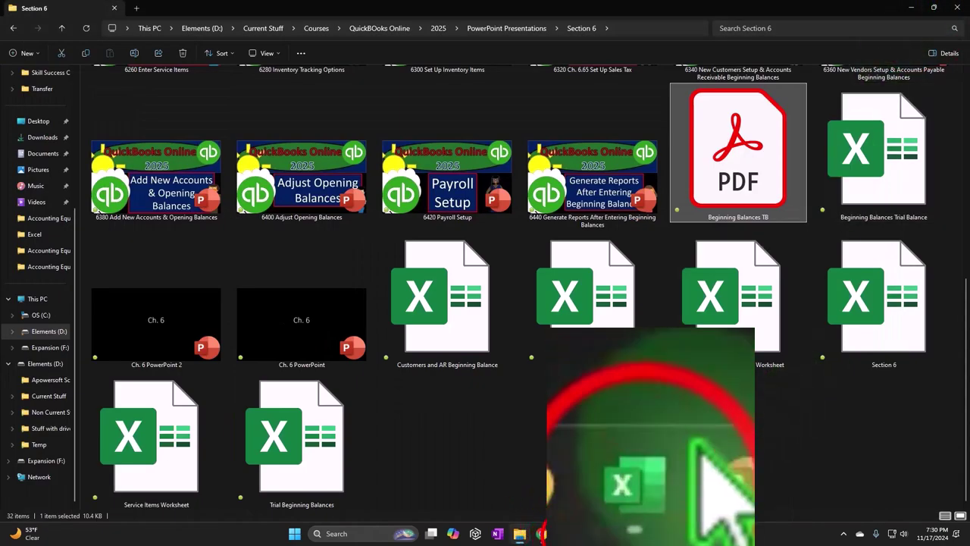
click(500, 508)
click(297, 442)
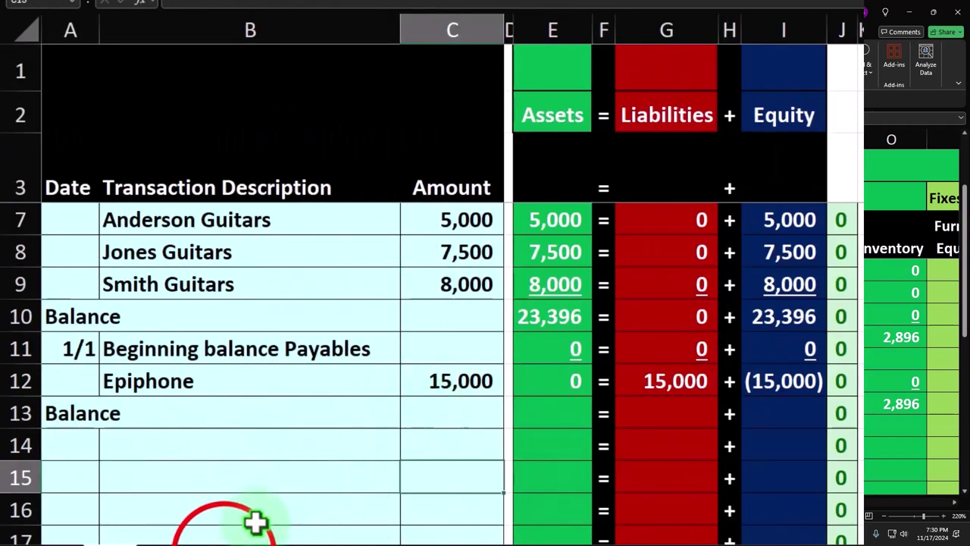
Step: On the Blank sheet, enter 1/1 in A11 and 'Beginning bal Accounts Payable' in B11
click(224, 543)
click(93, 444)
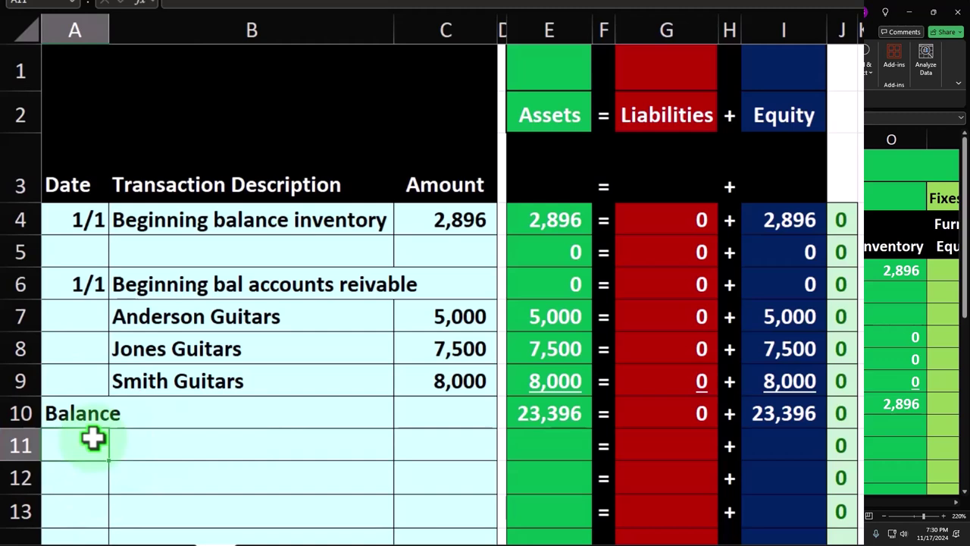
text(1/1)
key(Tab)
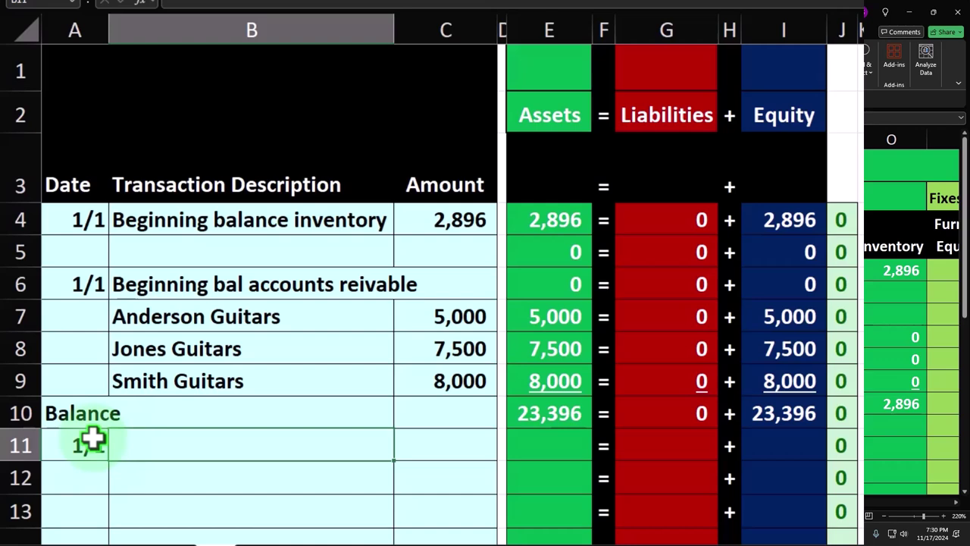
text(Beginn)
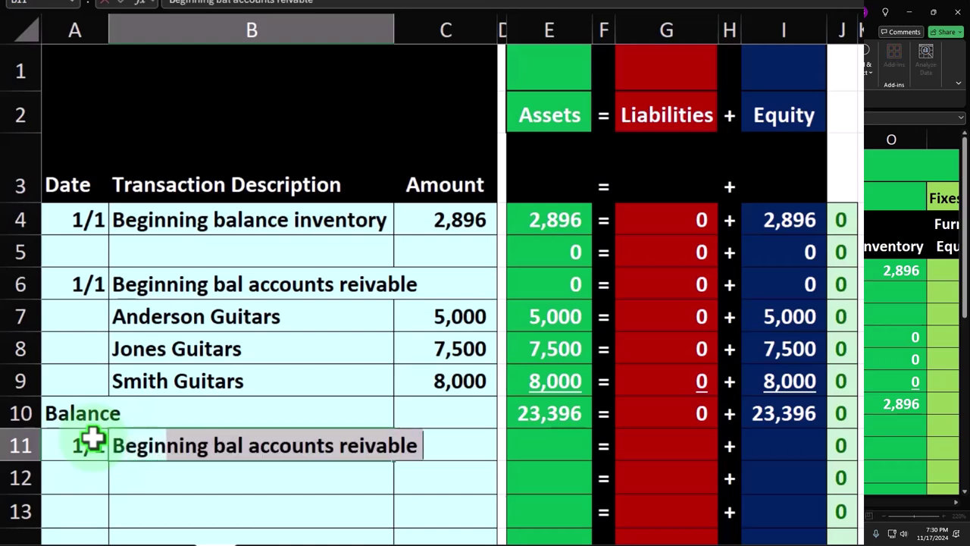
text(ing bal )
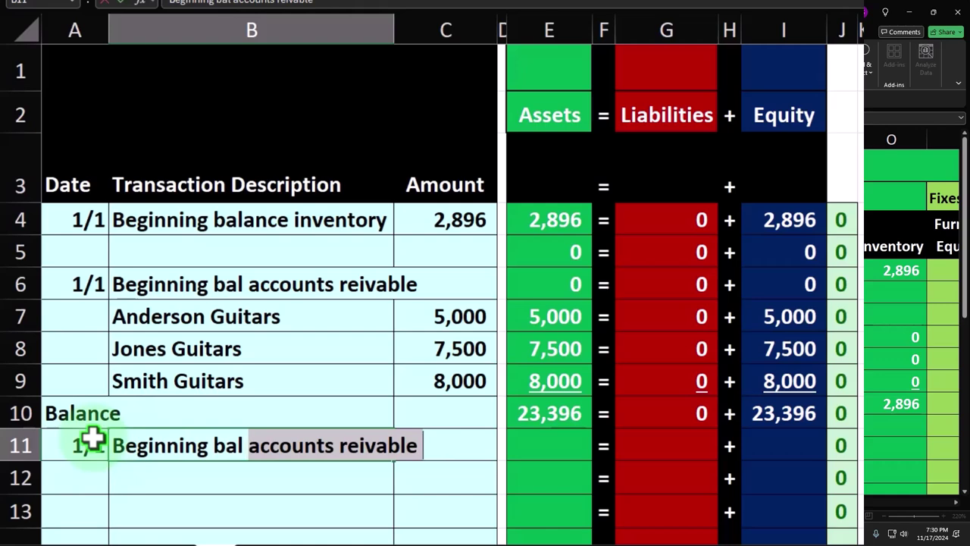
text(Accounts )
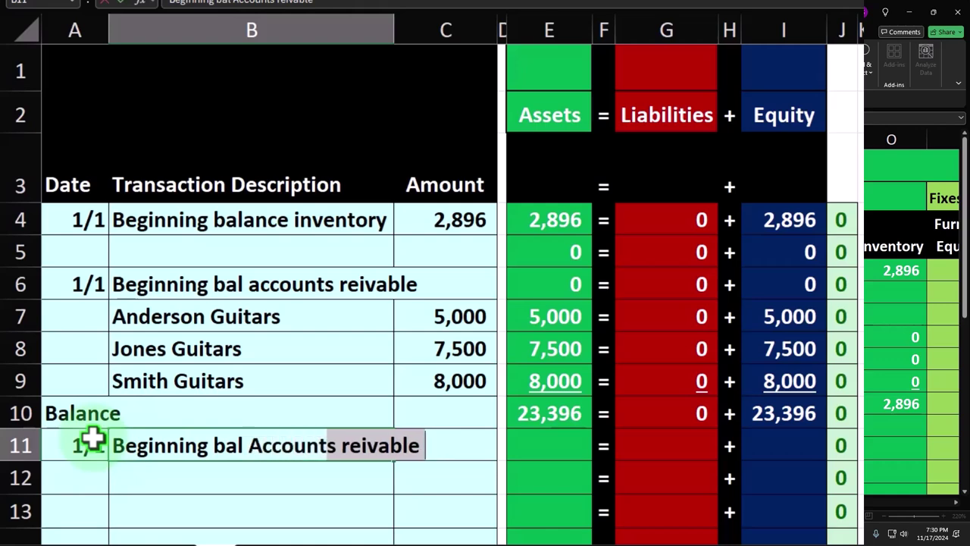
text(Payablwe)
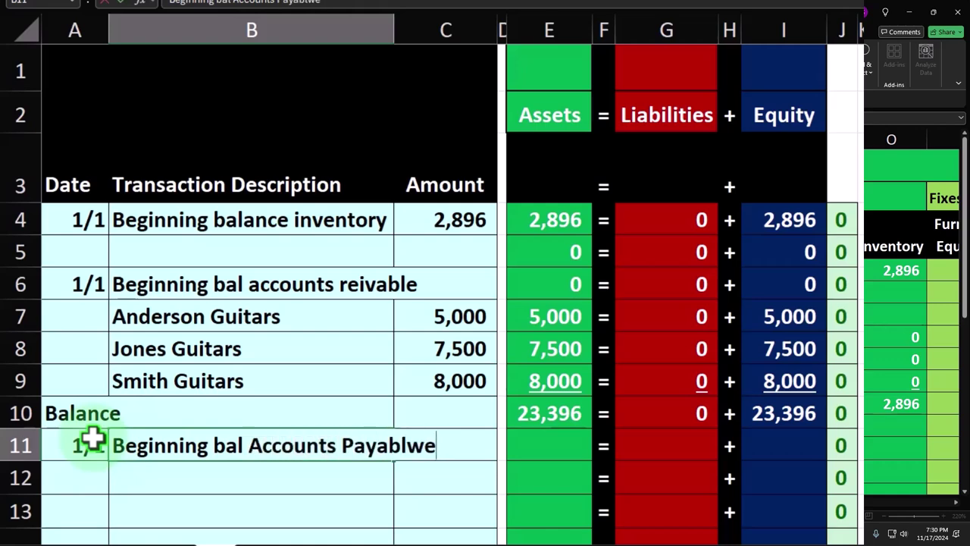
key(BackSpace)
key(BackSpace)
text(e)
key(Return)
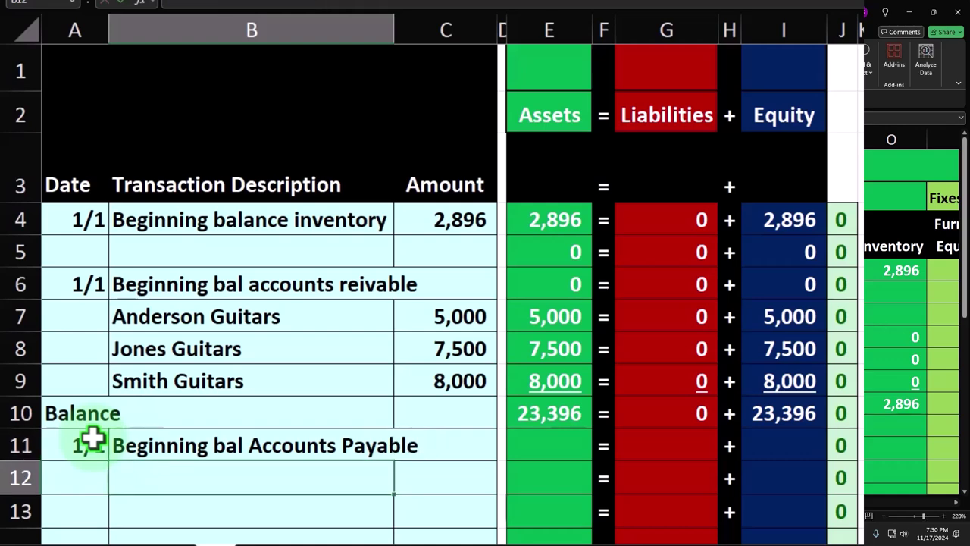
Step: Enter vendor Epiphone in B12 with amount 15000 in C12
text(Eiph)
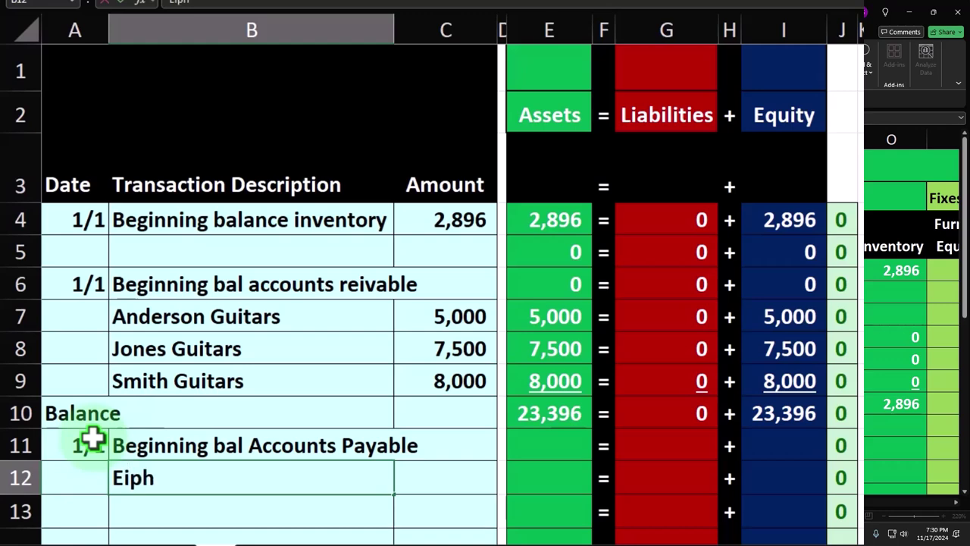
text(ione)
key(Tab)
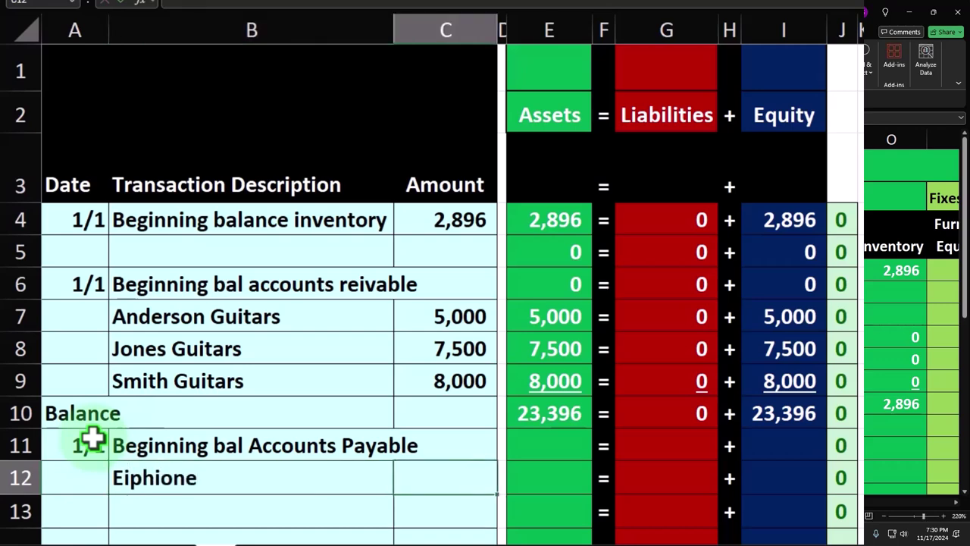
key(Left)
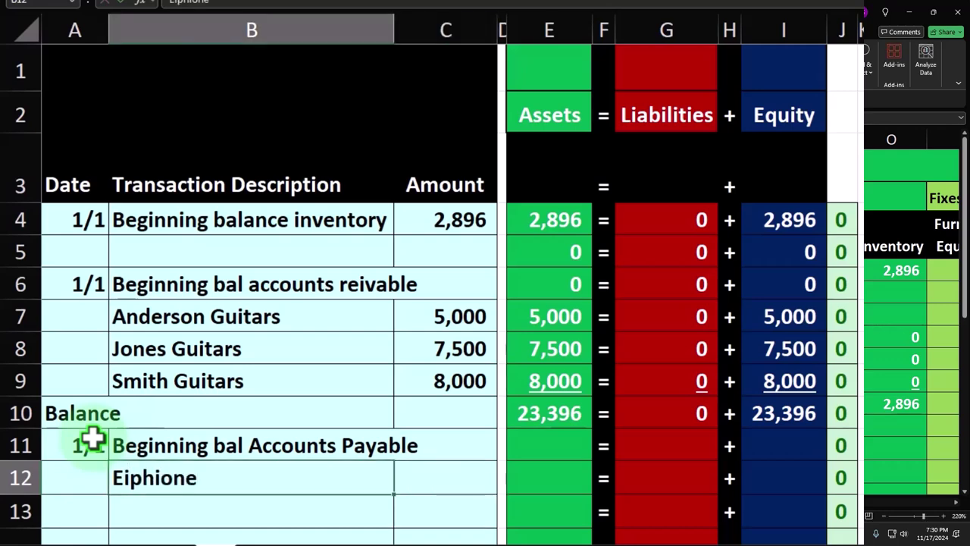
text(Epipo)
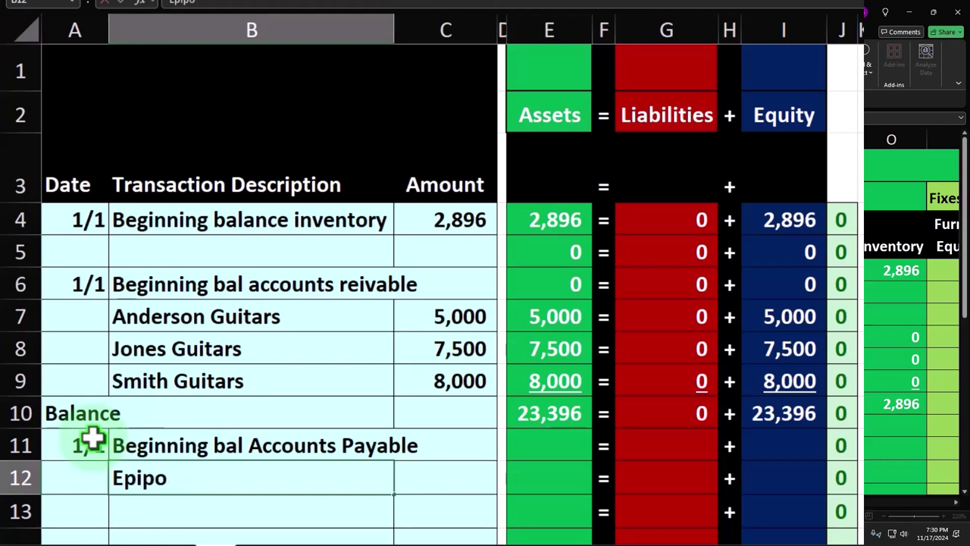
key(BackSpace)
text(hone)
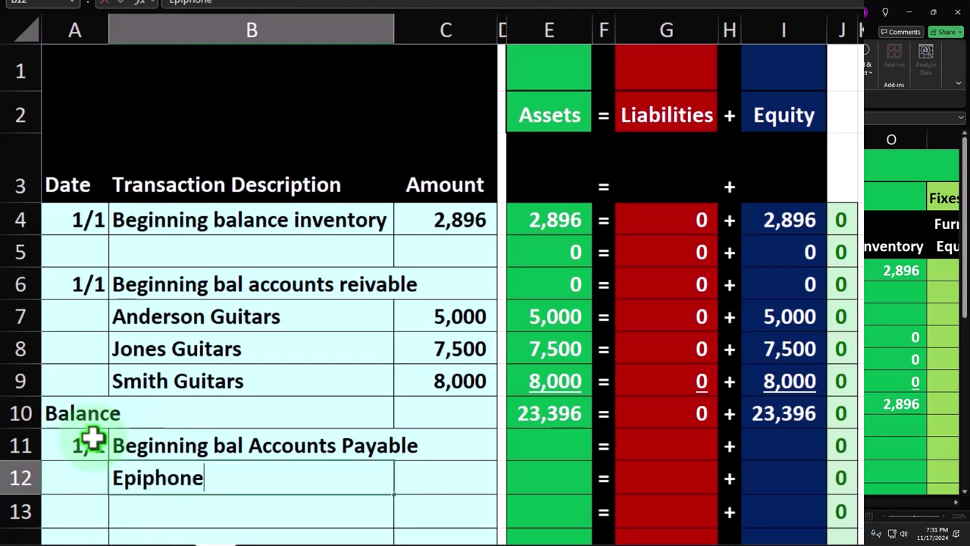
key(Tab)
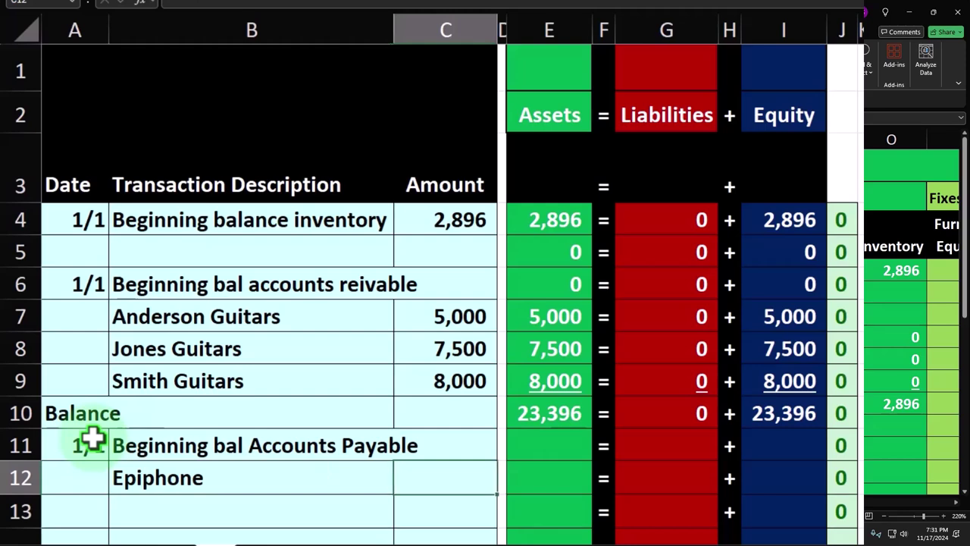
text(15000)
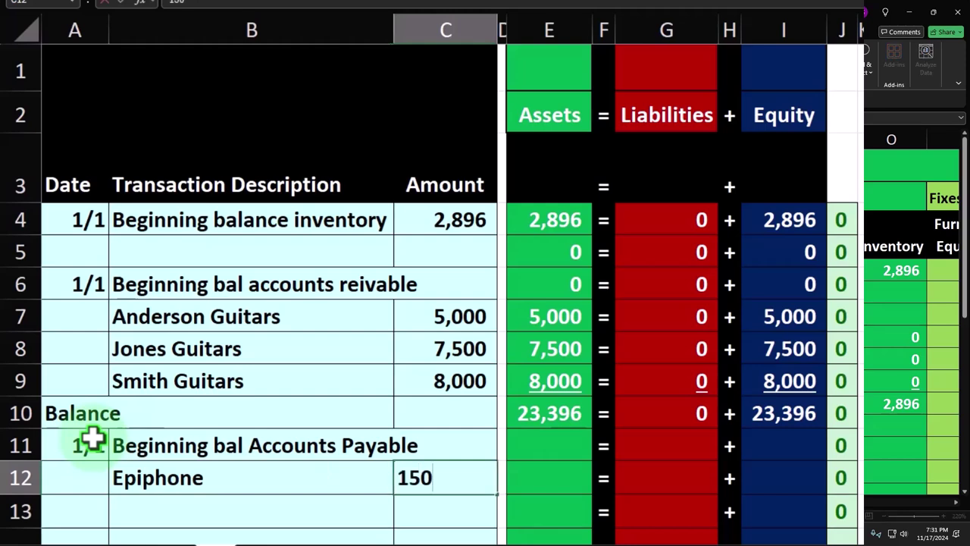
key(Return)
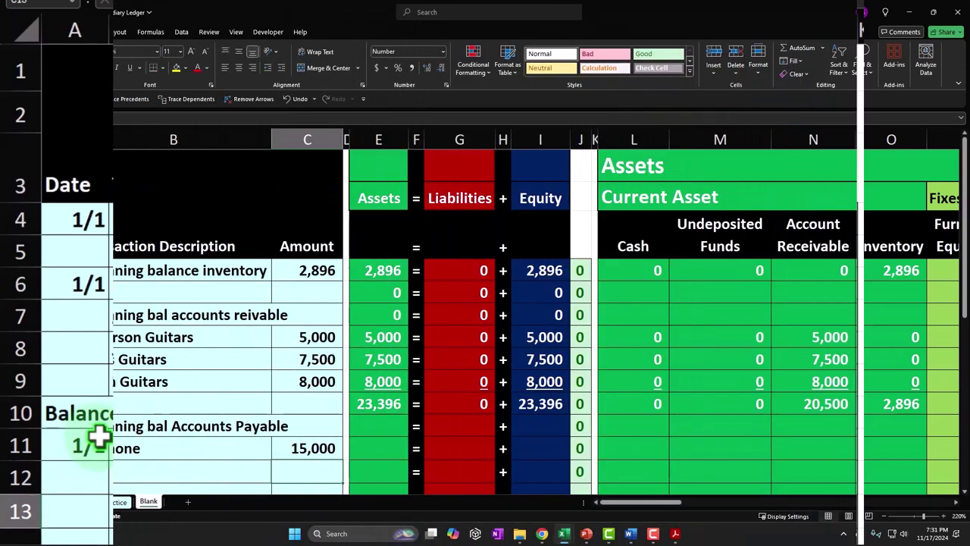
click(675, 533)
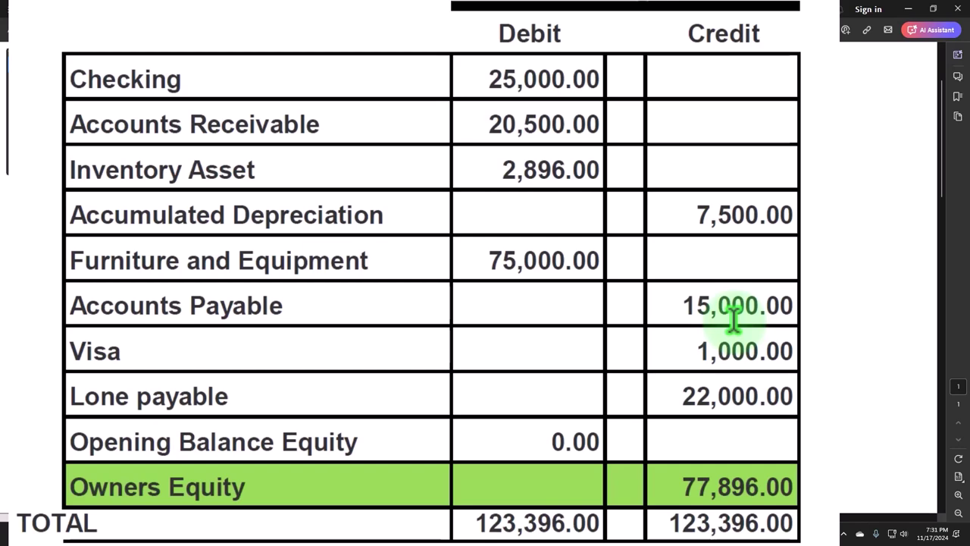
Step: Minimize the trial balance PDF after confirming its 15,000.00 Accounts Payable credit
click(908, 9)
click(381, 447)
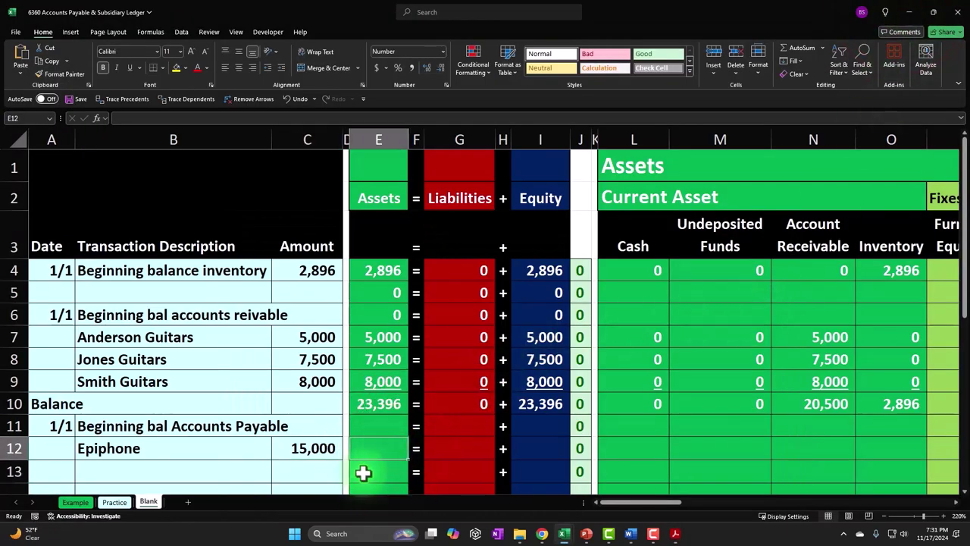
key(Right)
key(Right)
key(Right)
key(Right)
key(Right)
key(Right)
key(Right)
key(Right)
key(Right)
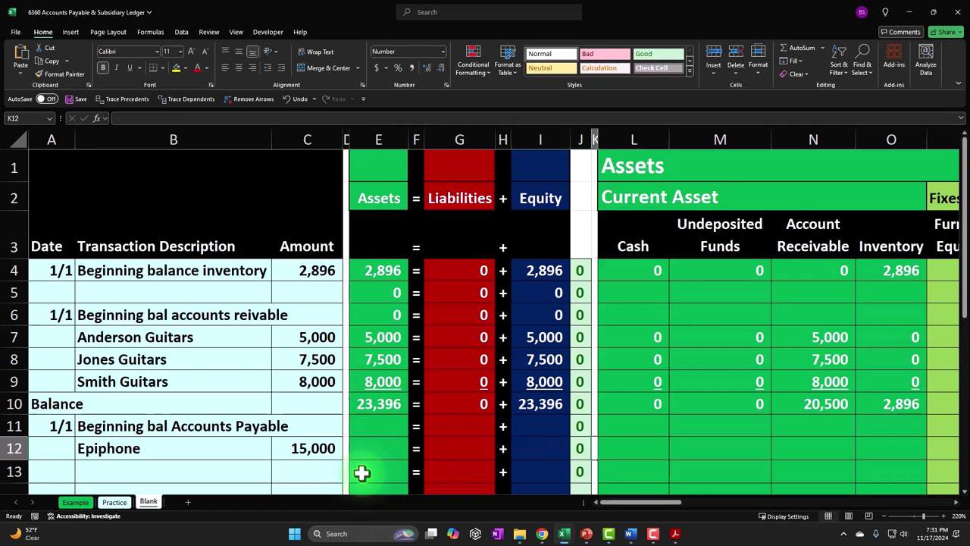
key(Right)
key(Right)
key(Right)
key(Right)
key(Right)
key(Right)
key(Right)
key(Right)
key(Right)
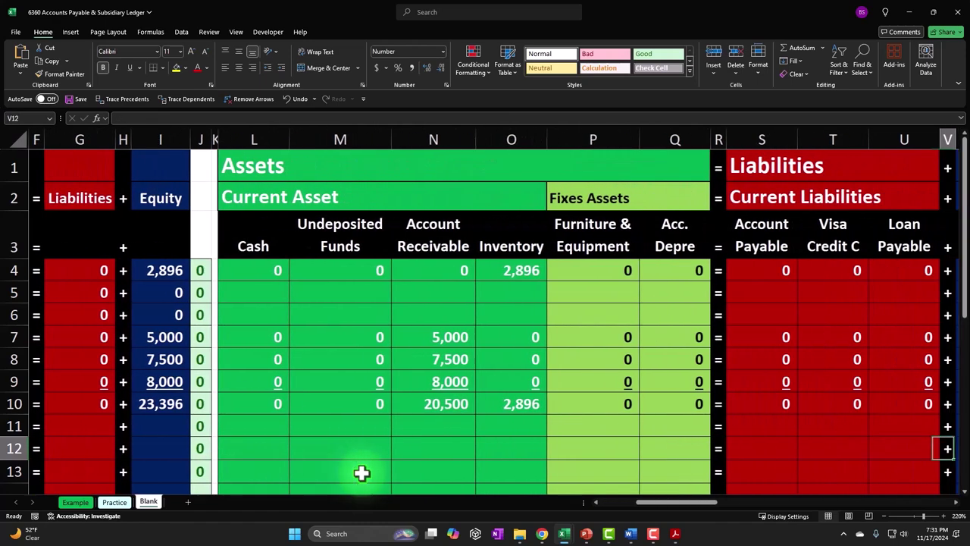
key(Left)
key(Left)
key(Left)
key(Left)
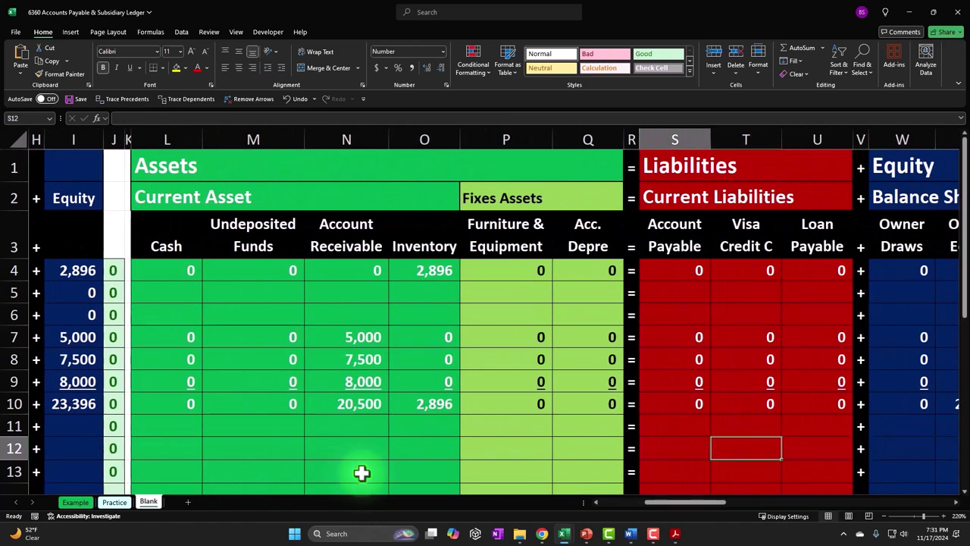
text(=)
key(Left)
key(Left)
key(Left)
key(Left)
key(Left)
key(Left)
key(Left)
key(Left)
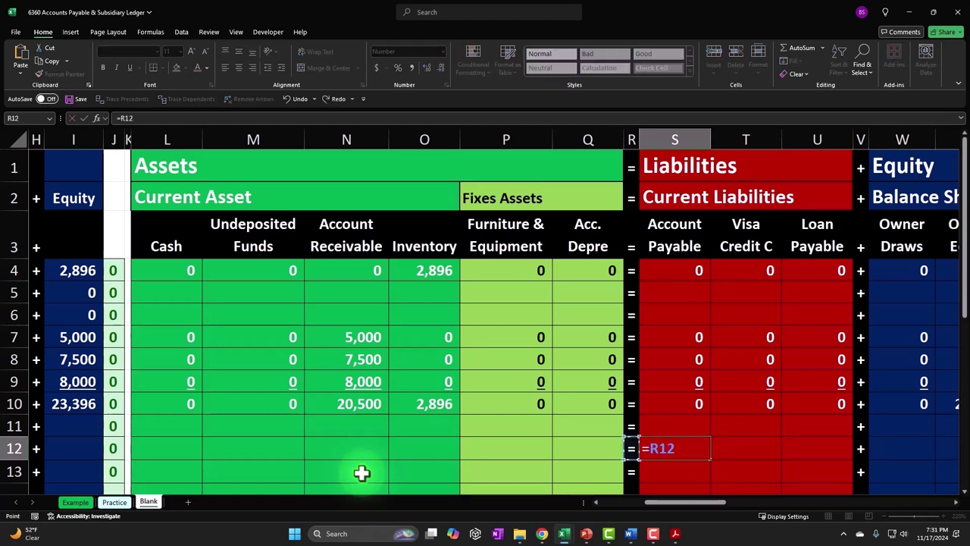
key(Left)
key(Left)
key(Left)
key(Left)
key(Left)
key(Left)
key(Left)
key(Left)
key(Return)
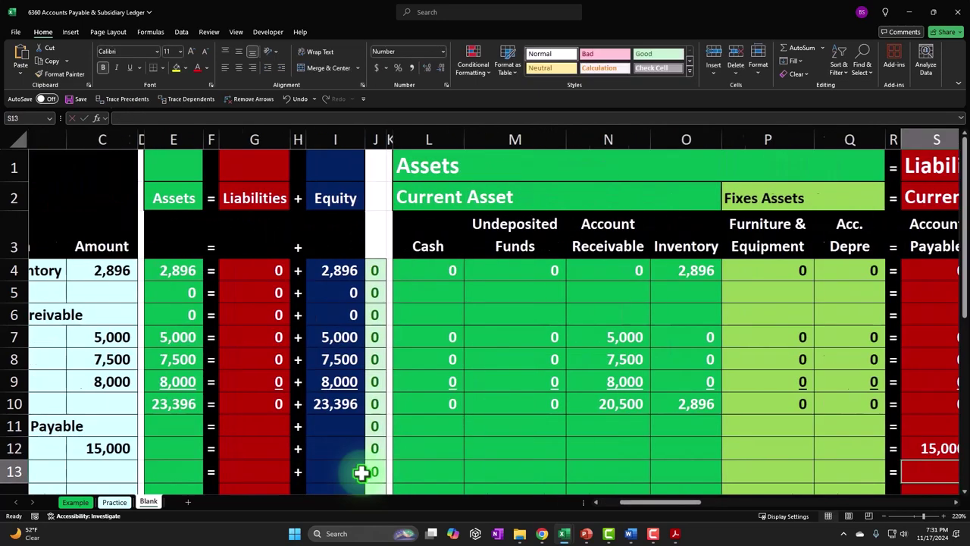
key(Up)
key(Right)
key(Right)
key(Right)
key(Right)
key(Right)
key(Right)
key(Right)
key(Right)
key(Right)
key(Right)
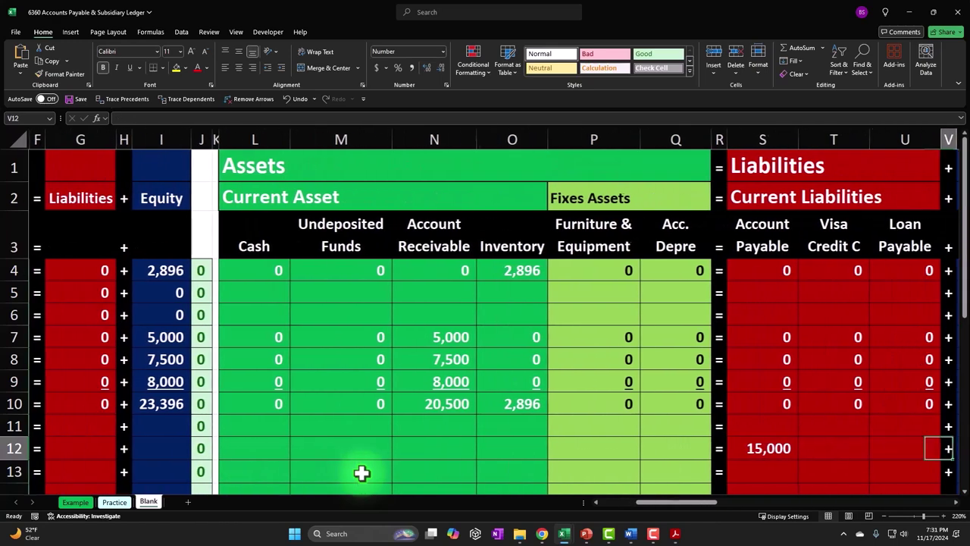
key(Right)
key(Right)
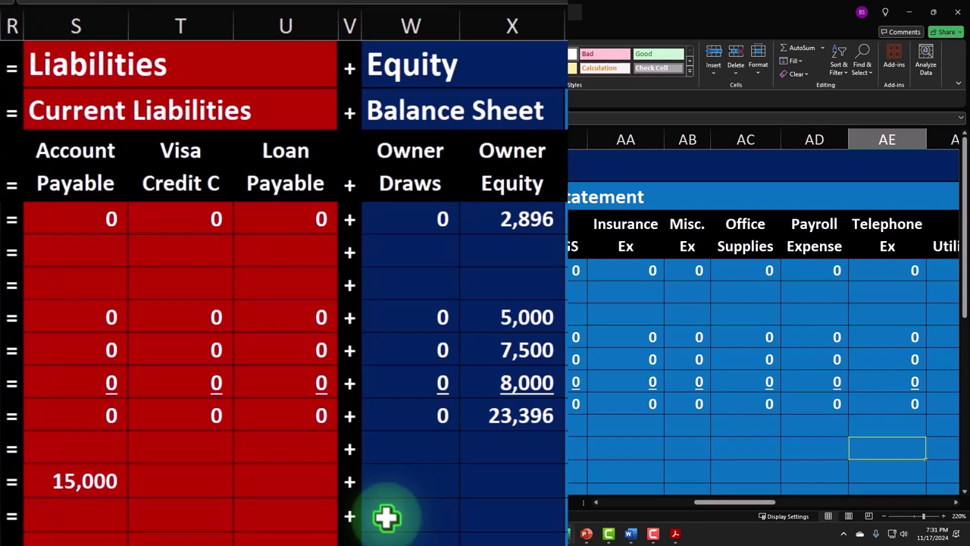
key(Left)
key(Left)
key(Left)
key(Left)
key(Left)
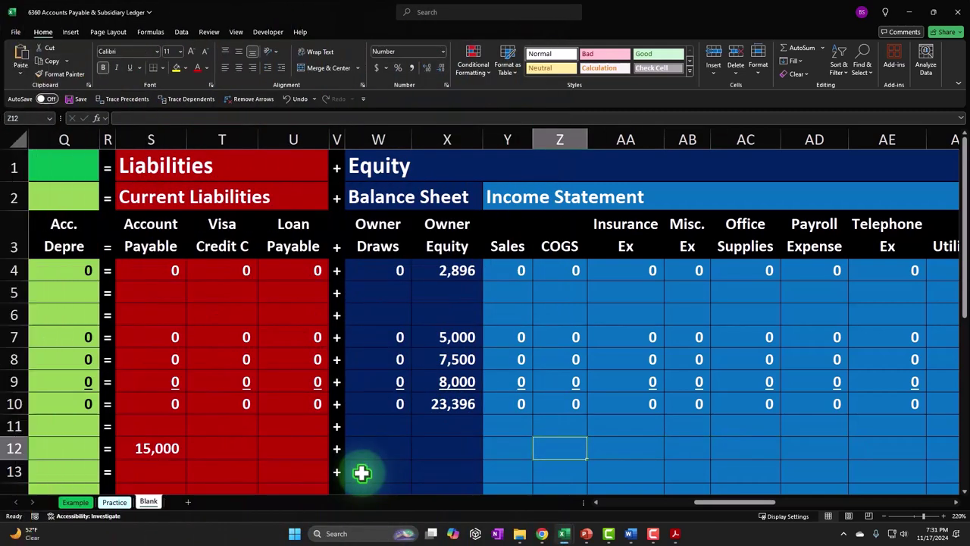
key(Right)
key(Right)
key(Right)
key(Right)
key(Right)
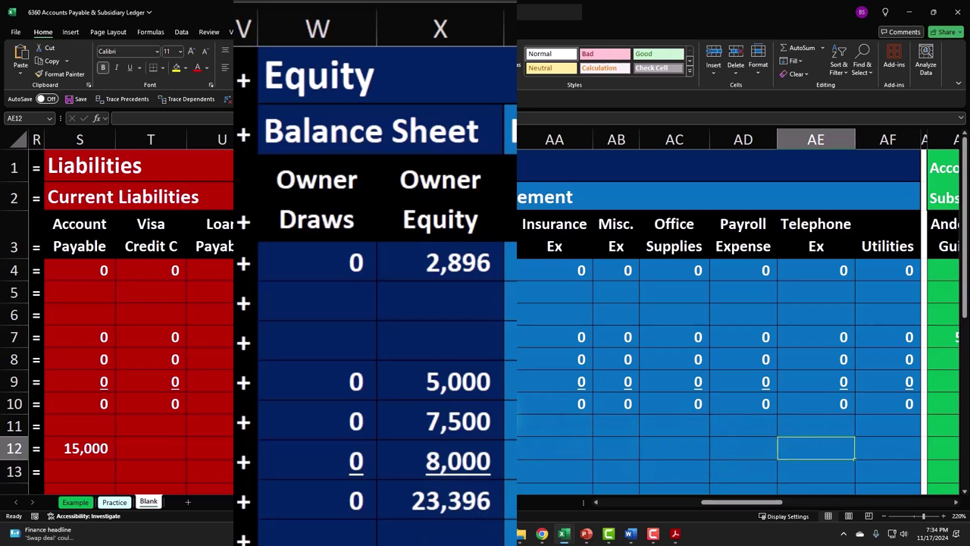
click(458, 513)
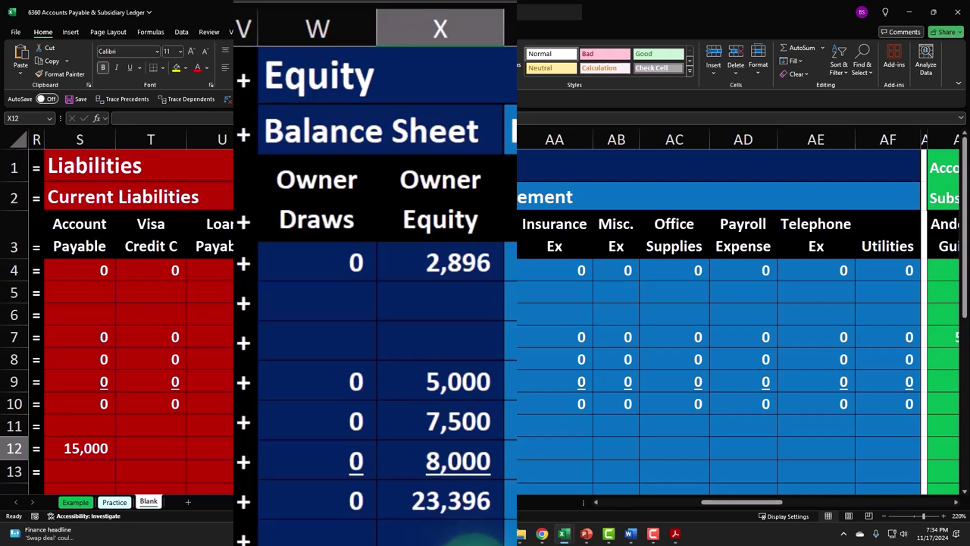
key(Left)
key(Left)
key(Left)
key(Left)
key(Left)
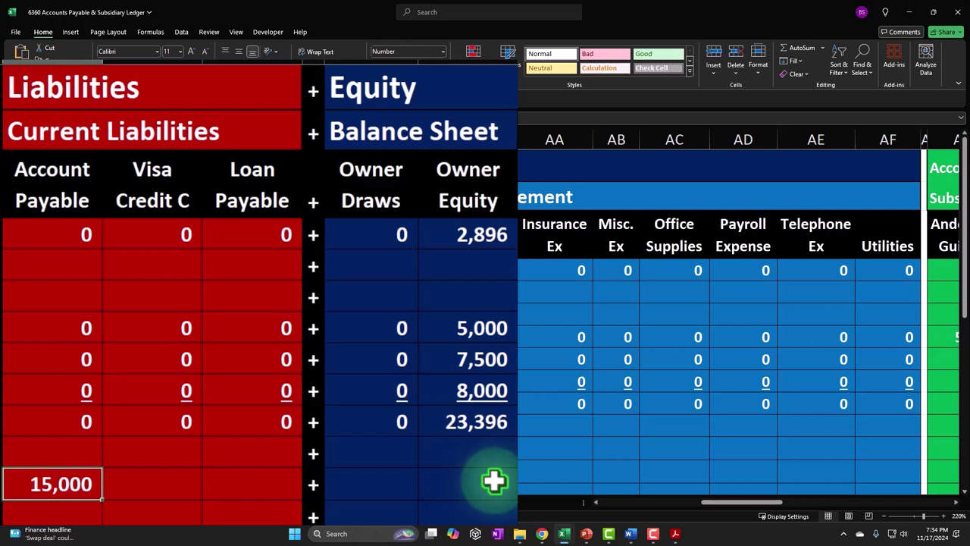
key(Right)
key(Right)
key(Right)
key(Right)
key(Right)
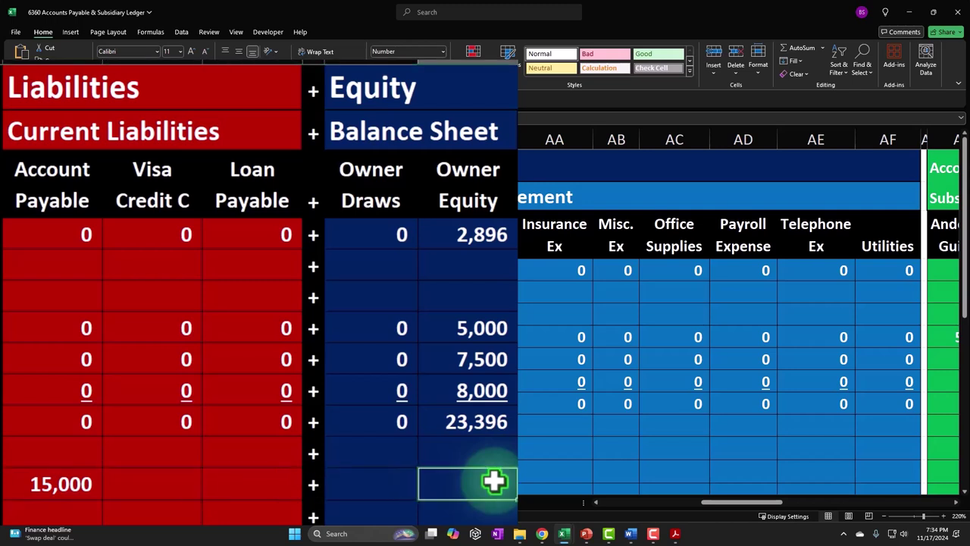
key(Right)
key(Right)
key(Right)
key(Right)
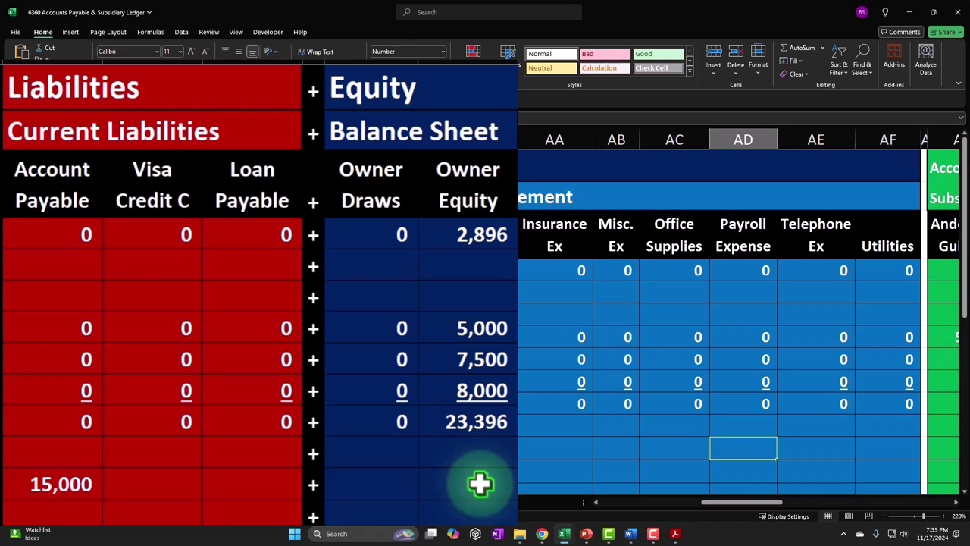
drag(522, 448, 896, 449)
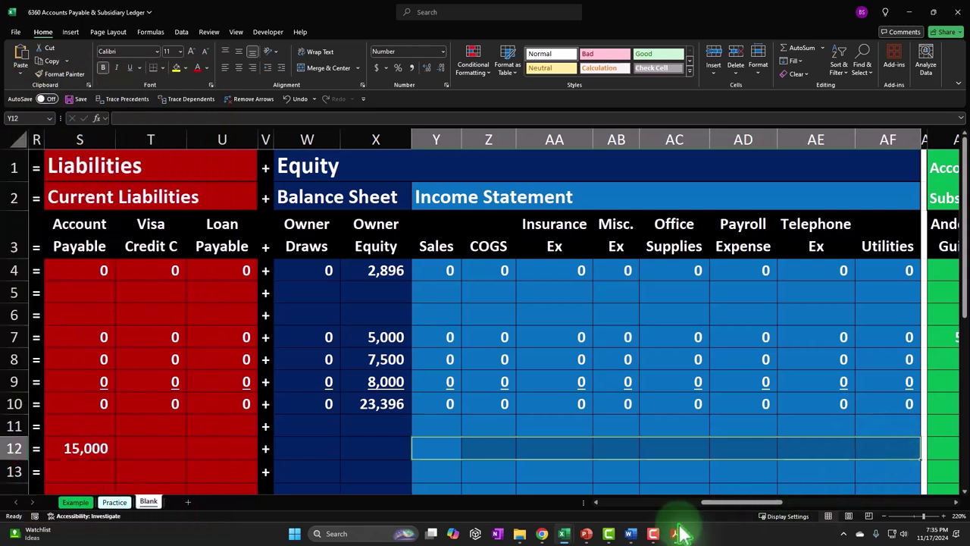
click(355, 461)
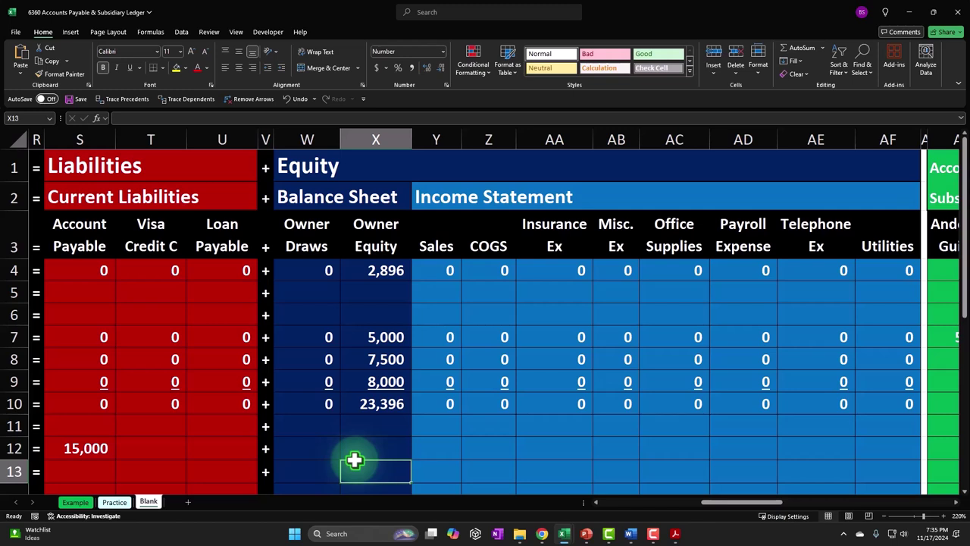
click(355, 459)
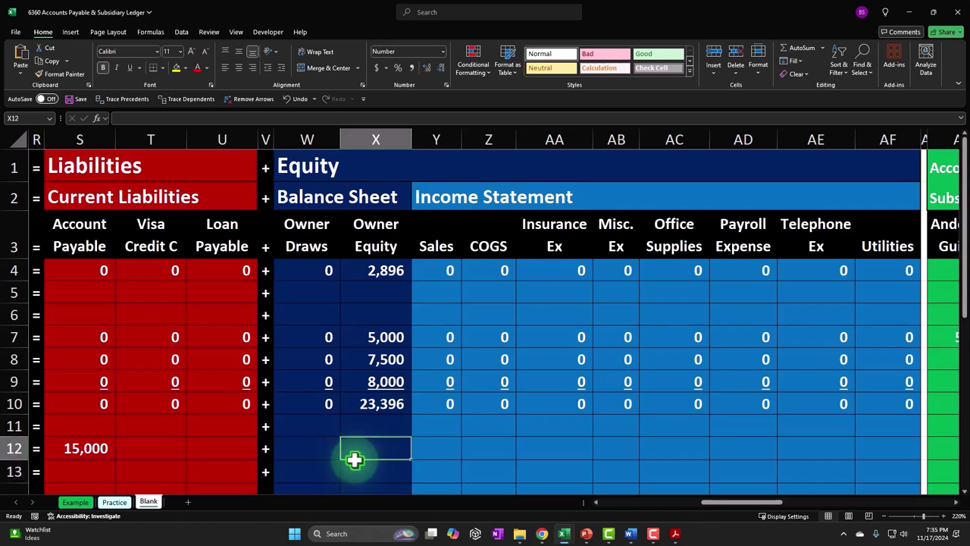
Step: Set Owner Equity X12 to =C12 so it shows Epiphone's 15,000
text(=)
key(Left)
key(Left)
key(Left)
key(Left)
key(Left)
key(Left)
key(Left)
key(Left)
key(Left)
key(Left)
key(Home)
key(Right)
key(Right)
key(Return)
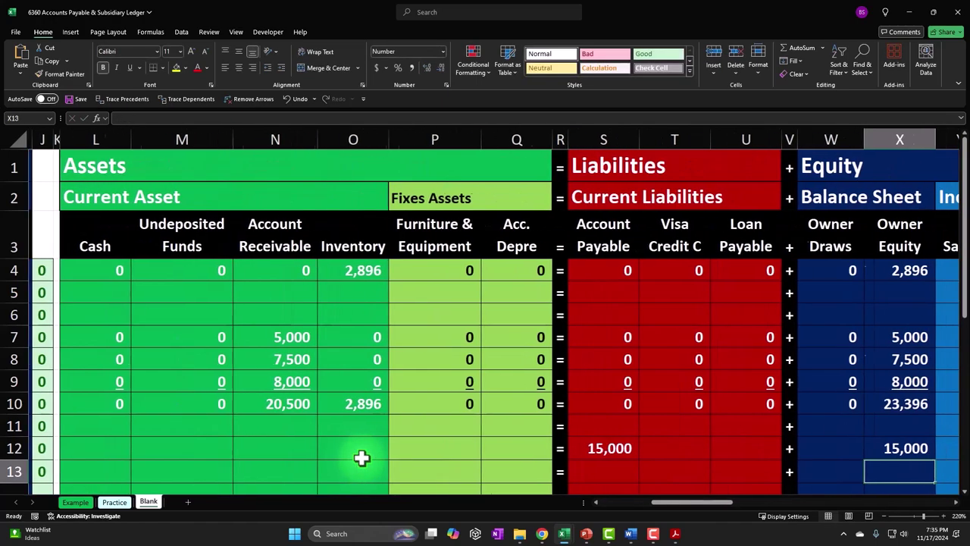
Step: Fill the other account cells of row 12, L12 through AE12, with 0
text(=)
key(Left)
key(Left)
key(Left)
key(Left)
key(Left)
key(Left)
key(Left)
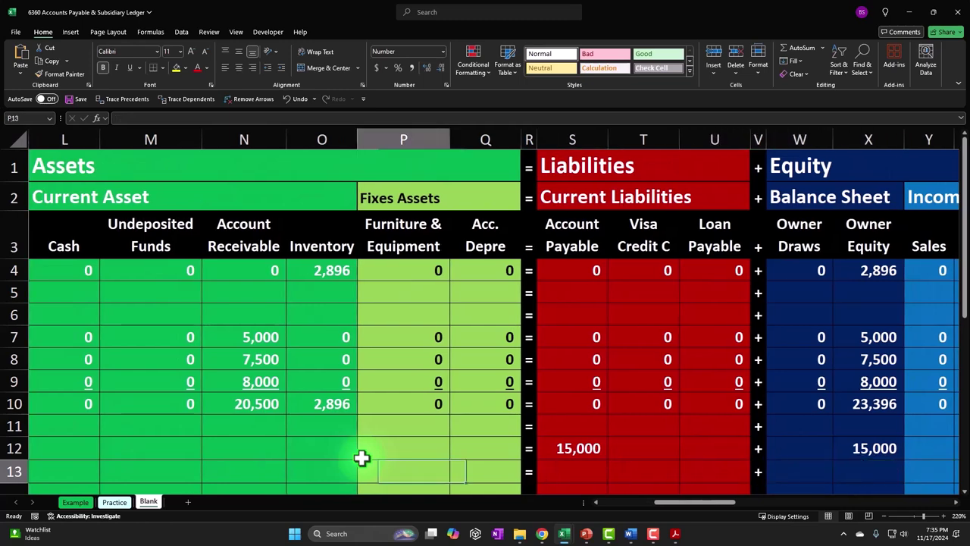
key(Left)
key(Left)
key(Left)
key(Left)
key(Left)
key(Left)
key(Left)
key(Left)
key(Left)
key(Left)
key(Left)
key(Left)
key(Right)
key(Right)
key(Right)
key(Right)
key(Right)
key(Right)
key(Up)
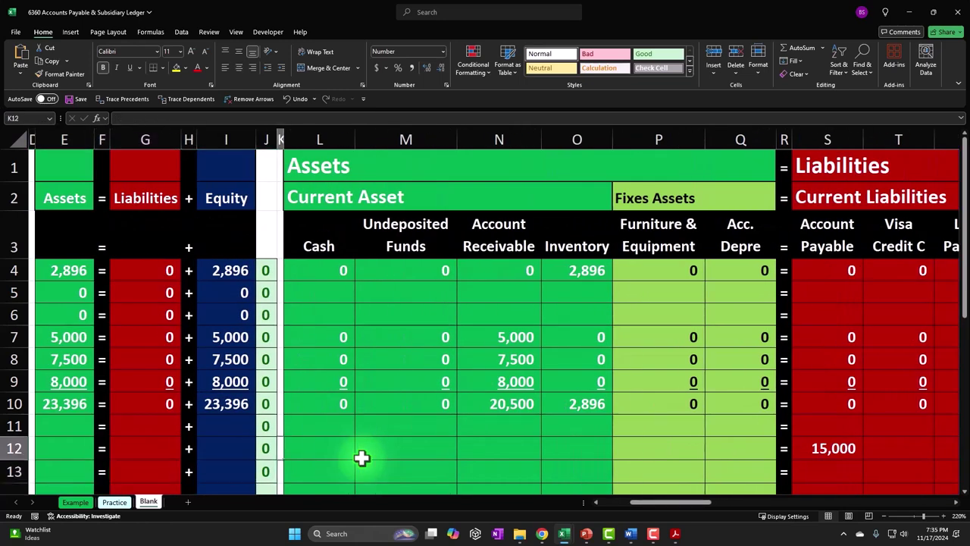
key(Right)
text(0)
key(Right)
text(0)
key(Right)
text(0)
key(Right)
text(0)
key(Right)
text(0)
key(Right)
text(0)
key(Right)
key(Right)
key(Right)
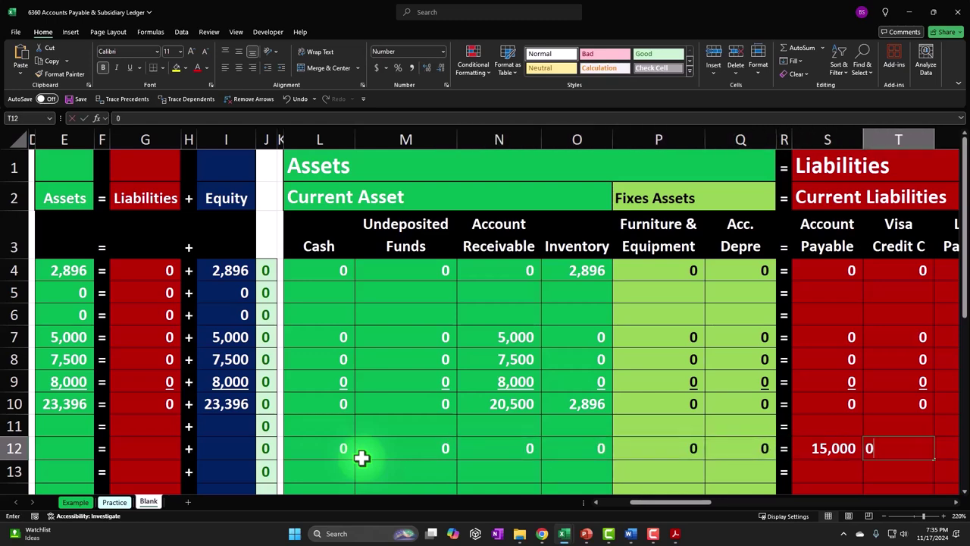
text(0)
key(Right)
text(0)
key(Right)
key(Right)
text(0)
key(Right)
key(Right)
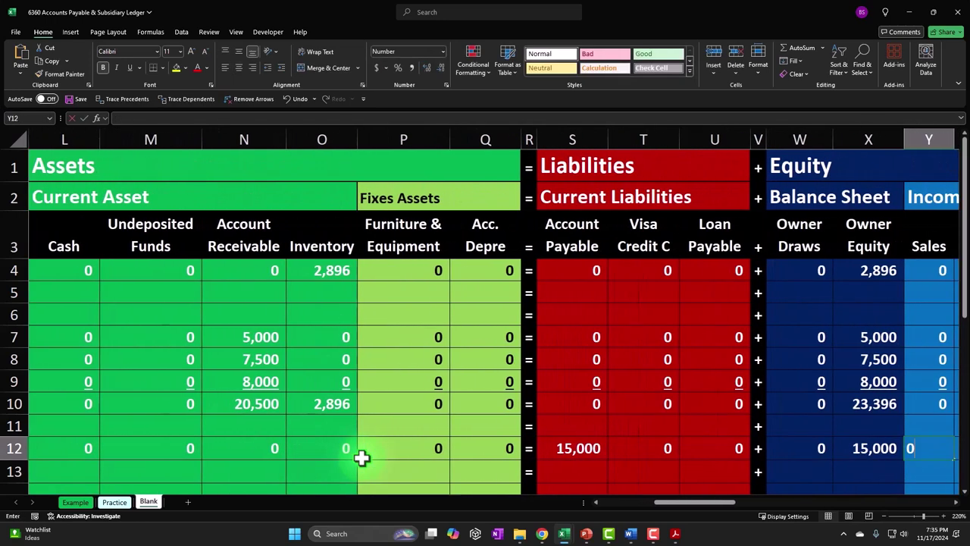
key(0)
key(Right)
key(0)
key(Right)
key(0)
key(Right)
key(0)
key(Right)
key(0)
key(Right)
key(0)
key(Right)
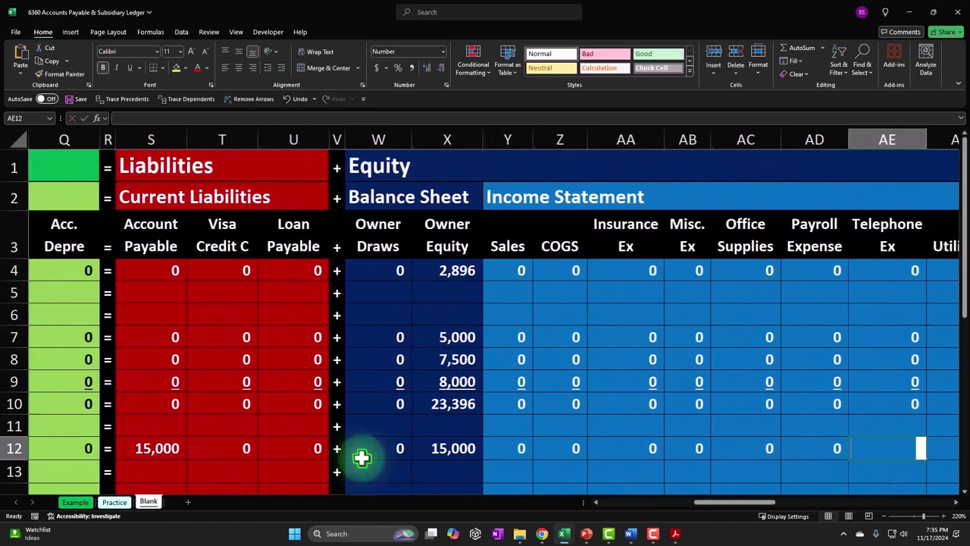
text(0)
key(Right)
text(0)
key(Right)
key(Right)
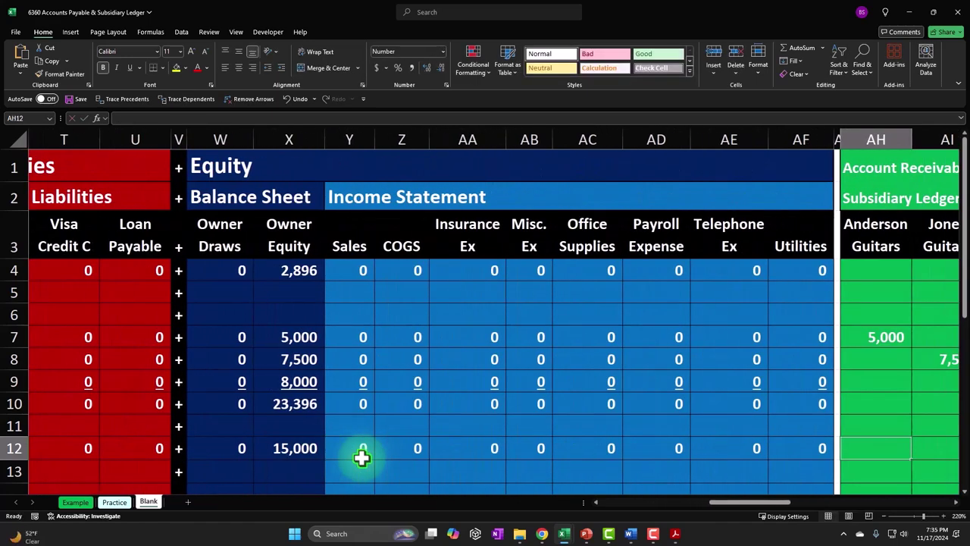
key(Right)
key(Right)
key(Right)
key(Right)
key(Right)
key(Right)
key(Right)
key(Right)
key(Right)
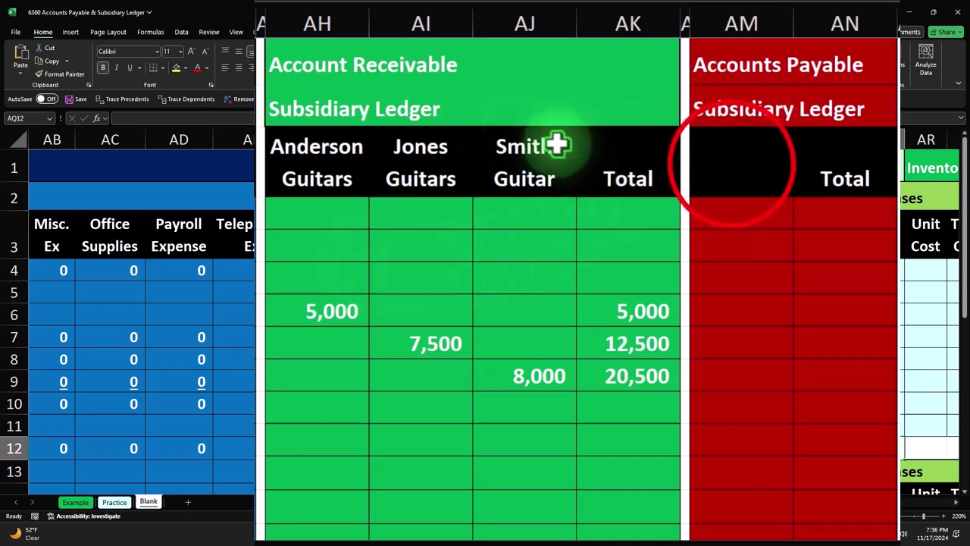
Step: Type the heading Epiphone in AM3 of the Accounts Payable subsidiary ledger
click(733, 164)
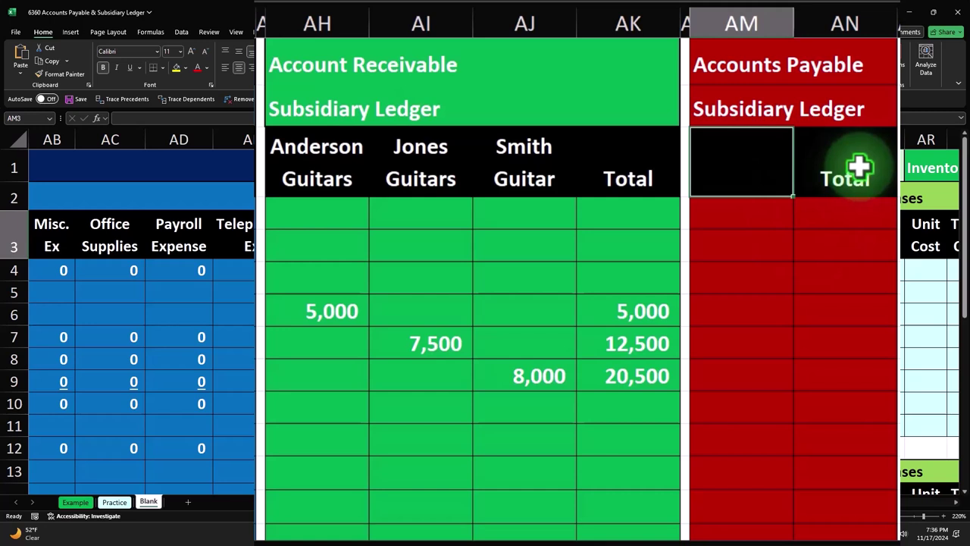
text(Ep)
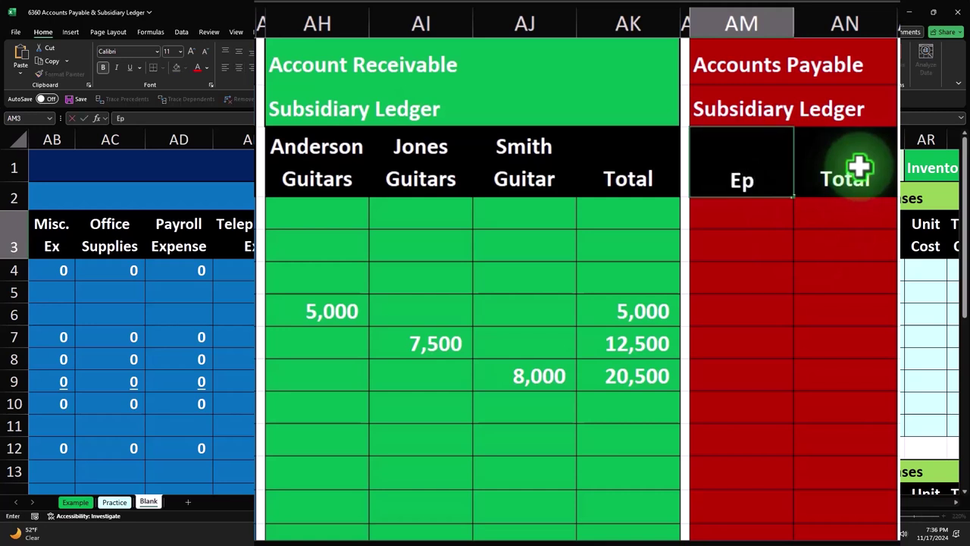
text(iphone)
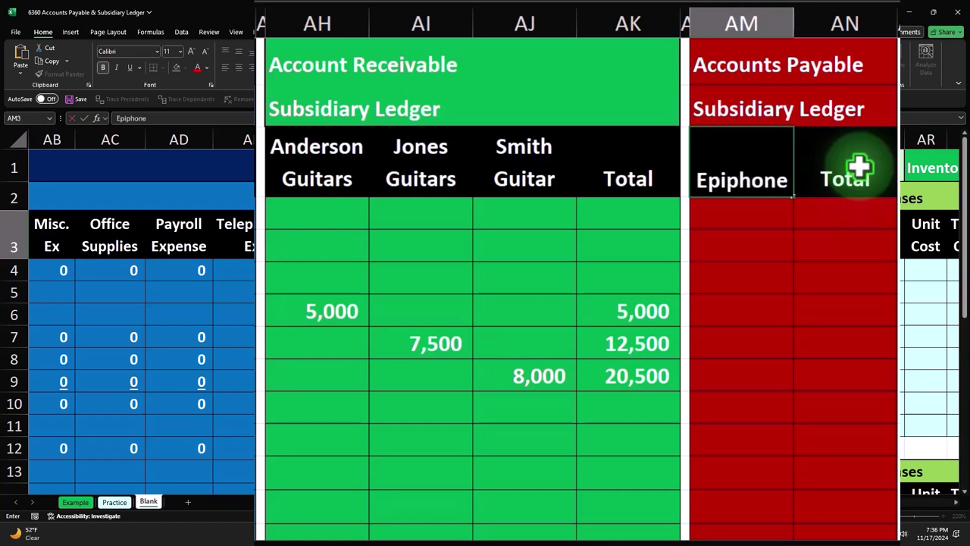
key(Return)
key(Return)
key(Return)
key(Return)
key(Return)
key(Return)
key(Return)
key(Return)
key(Return)
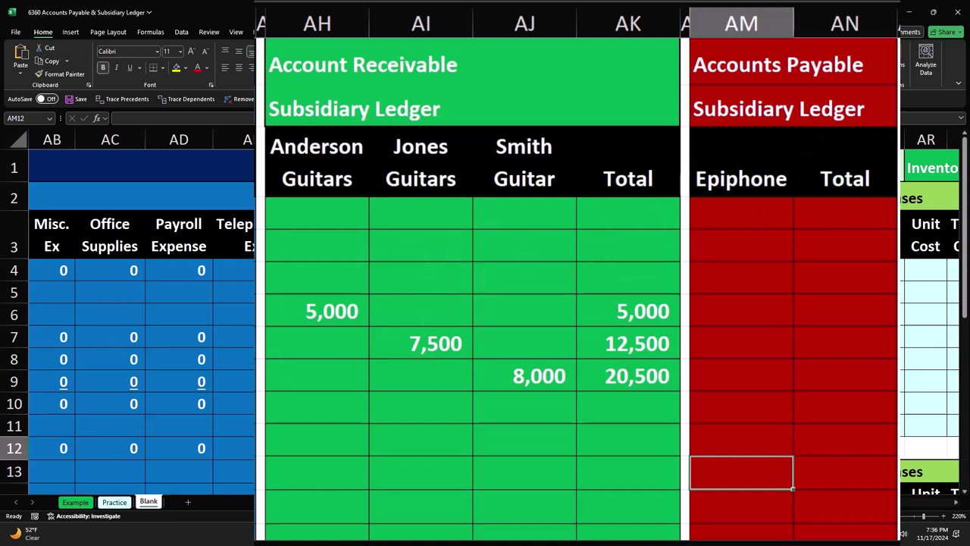
Step: Link AM12 to the Epiphone amount with the formula =C12
text(=)
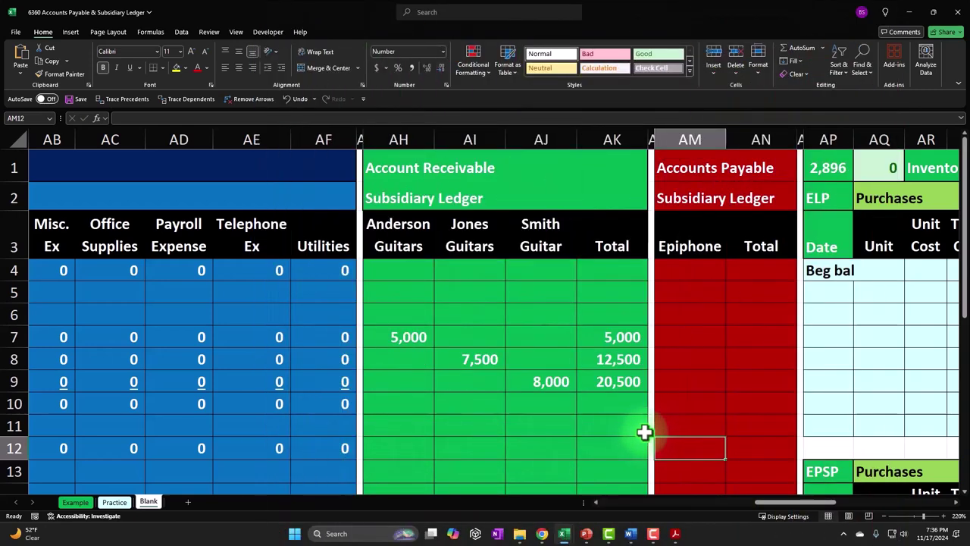
key(Left)
key(Left)
key(Left)
key(Left)
key(Left)
key(Left)
key(Left)
key(Left)
key(Left)
key(Left)
key(Left)
key(Left)
key(Left)
key(Left)
key(Left)
key(Left)
key(Left)
key(Left)
key(Left)
key(Left)
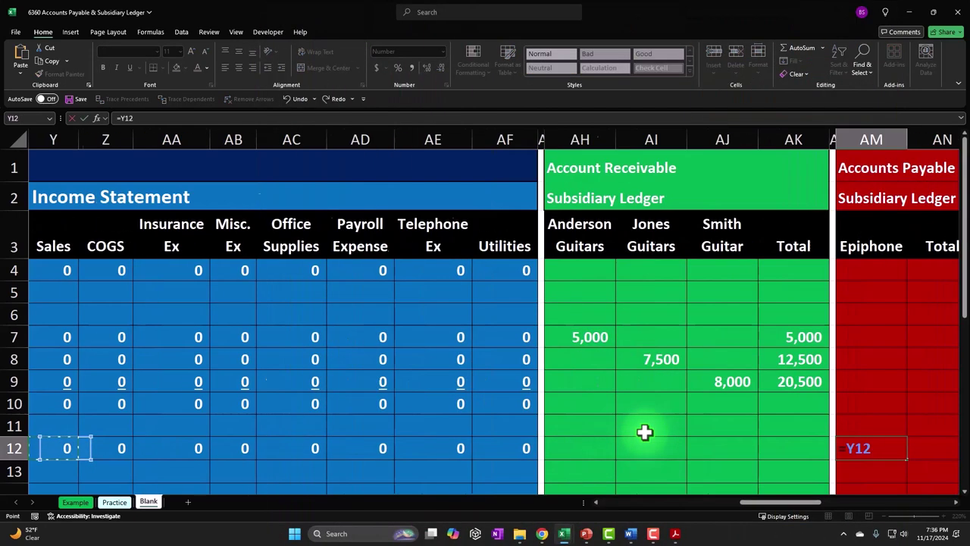
key(Left)
key(Left)
key(Left)
key(Left)
key(Left)
key(Left)
key(Left)
key(Left)
key(Left)
key(Left)
key(Right)
key(Right)
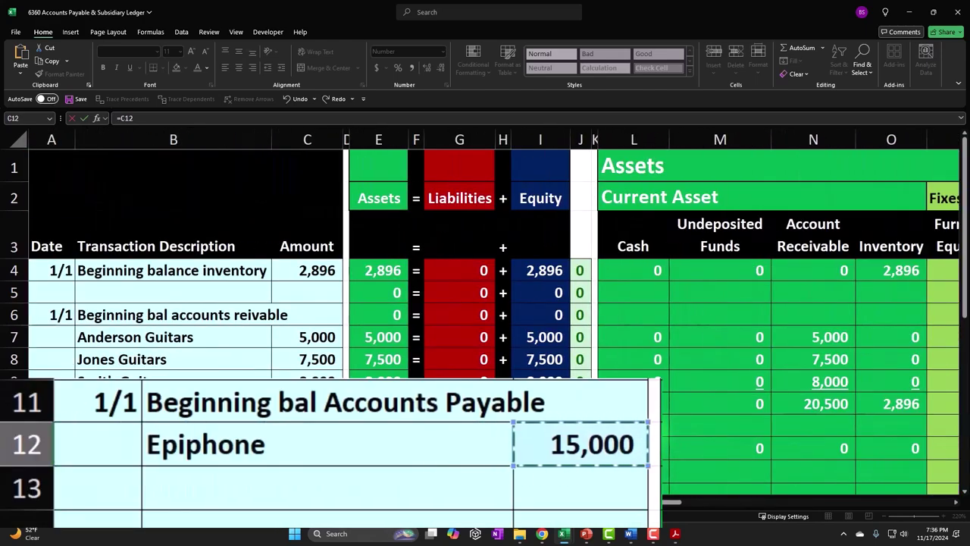
key(Return)
key(Right)
key(Right)
key(Right)
key(Right)
key(Right)
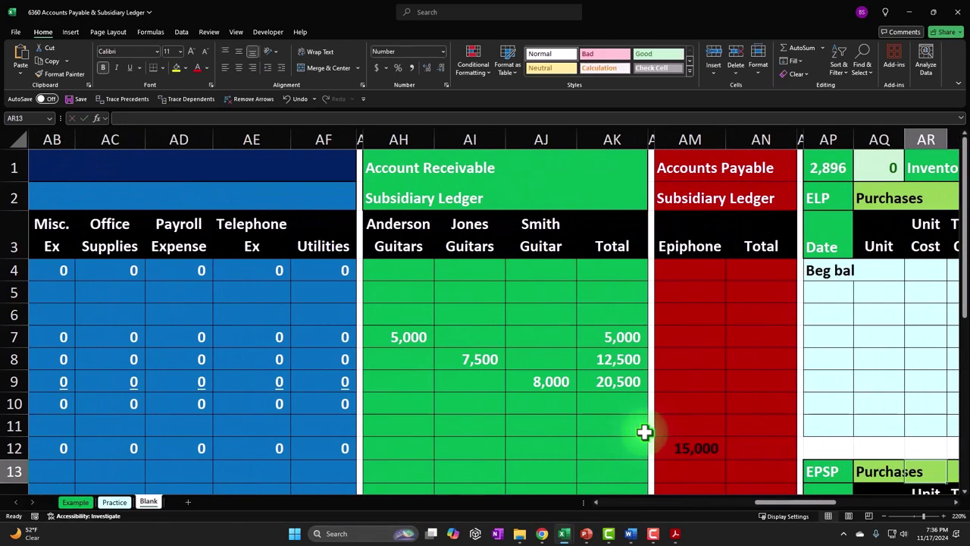
Step: Select the ledger cells AM4:AN23 and set their font color to White
click(702, 267)
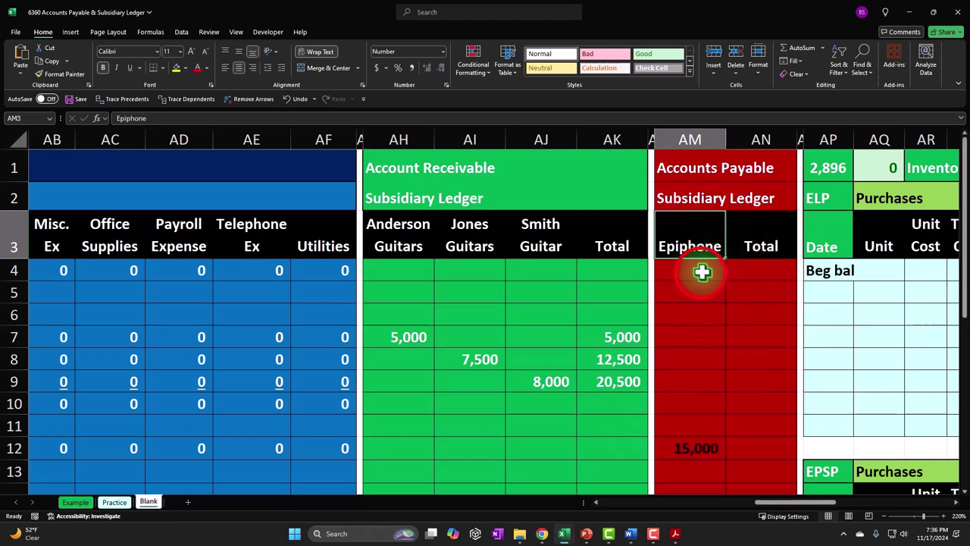
drag(719, 300, 749, 456)
scroll(749, 456, up, 2)
scroll(750, 455, up, 2)
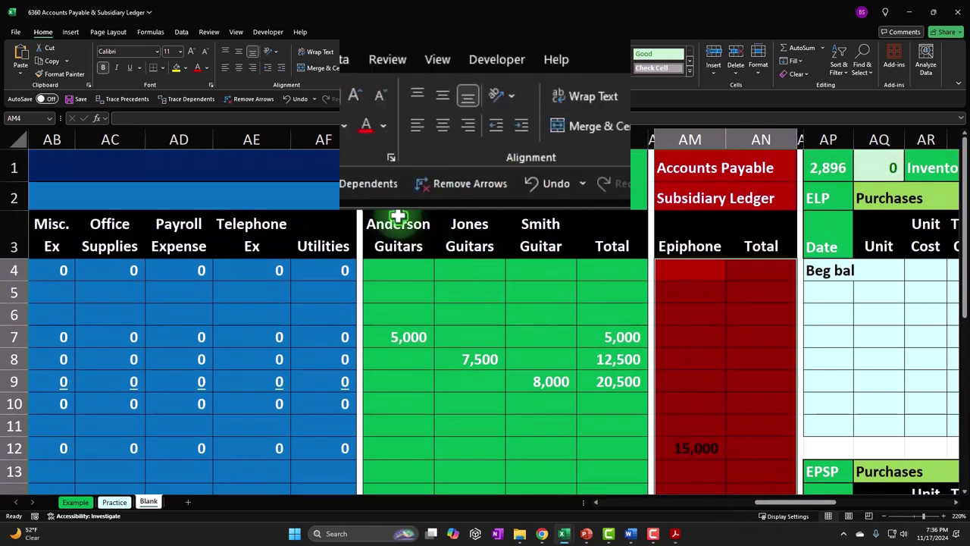
click(383, 126)
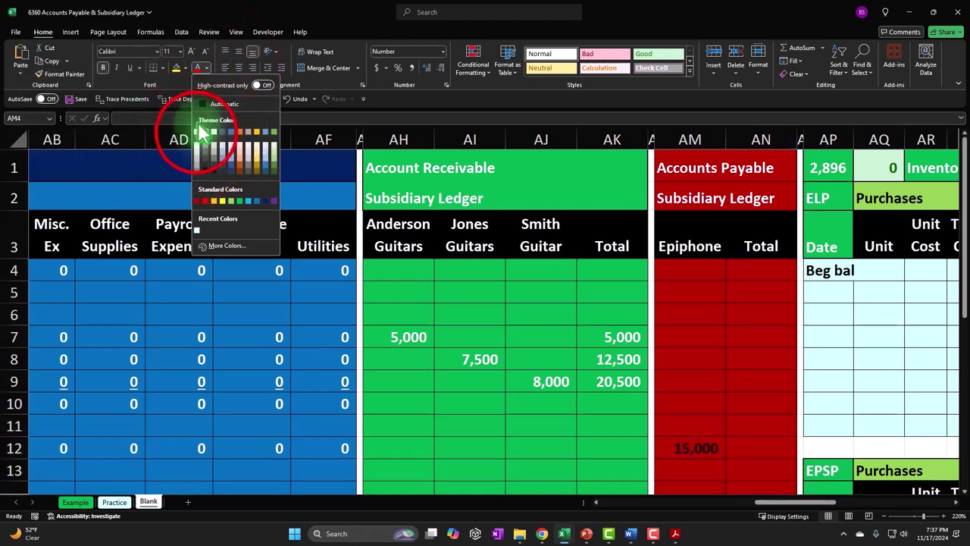
click(201, 144)
key(Down)
key(Down)
key(Down)
key(Down)
key(Down)
key(Down)
key(Down)
key(Down)
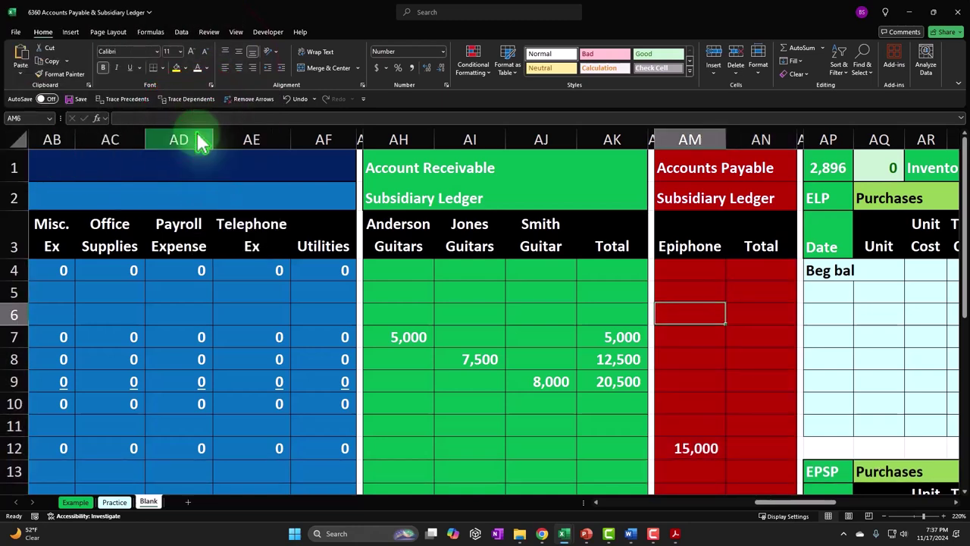
key(Right)
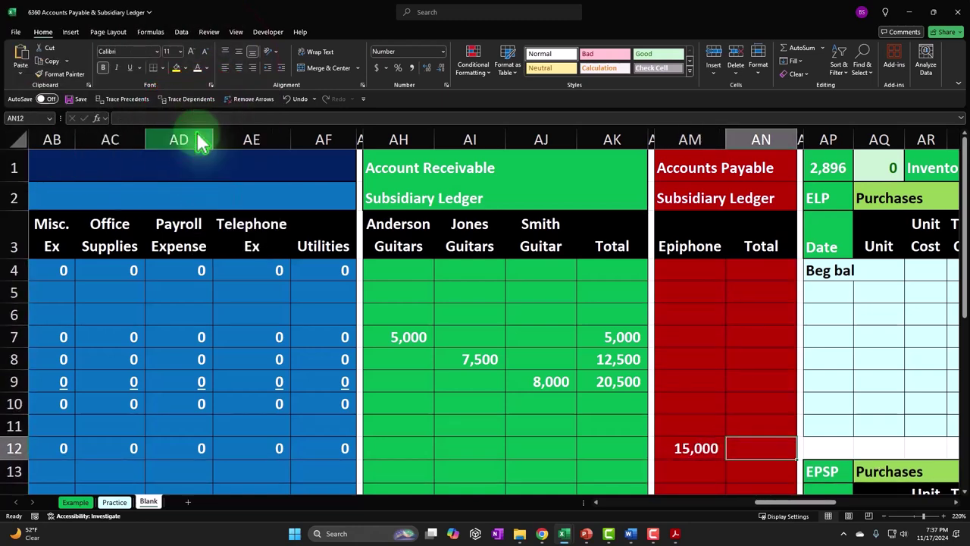
Step: Enter =AN11+AM12 in AN12 so Epiphone's running total shows 15,000, then verify the formulas
text(=)
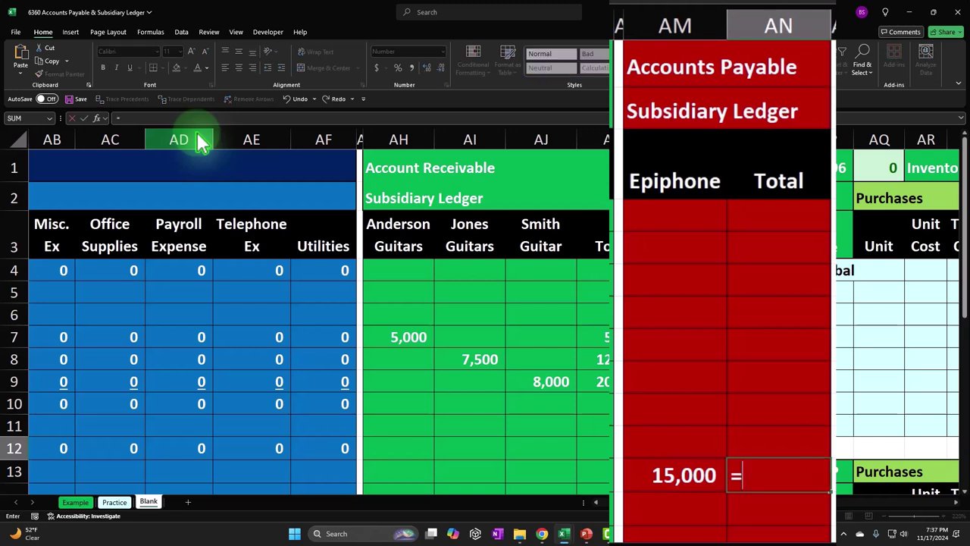
key(Up)
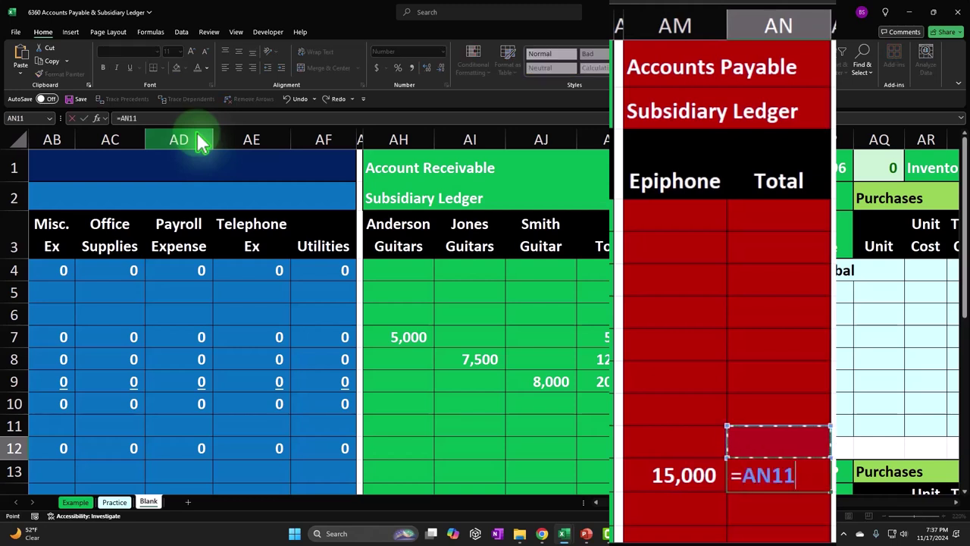
text(+)
key(Left)
key(Return)
key(Up)
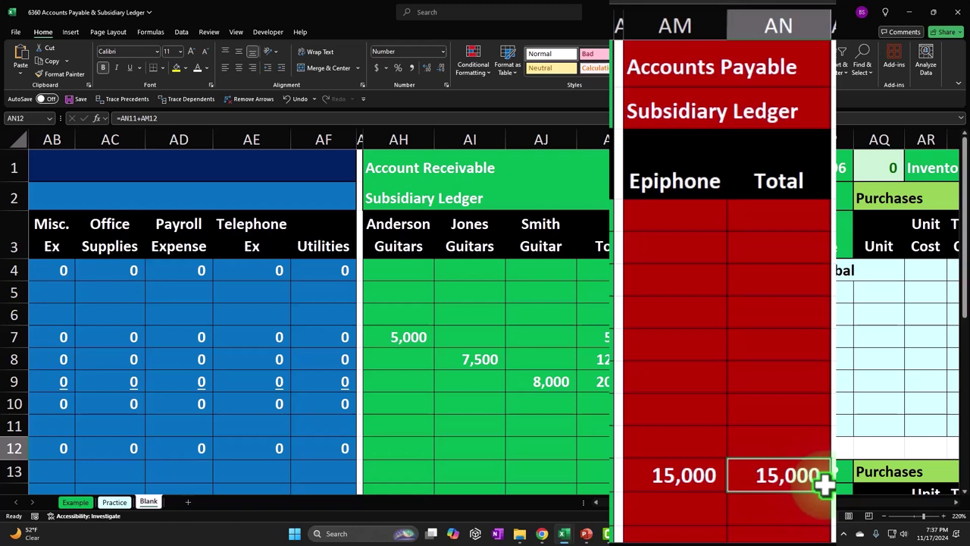
key(Left)
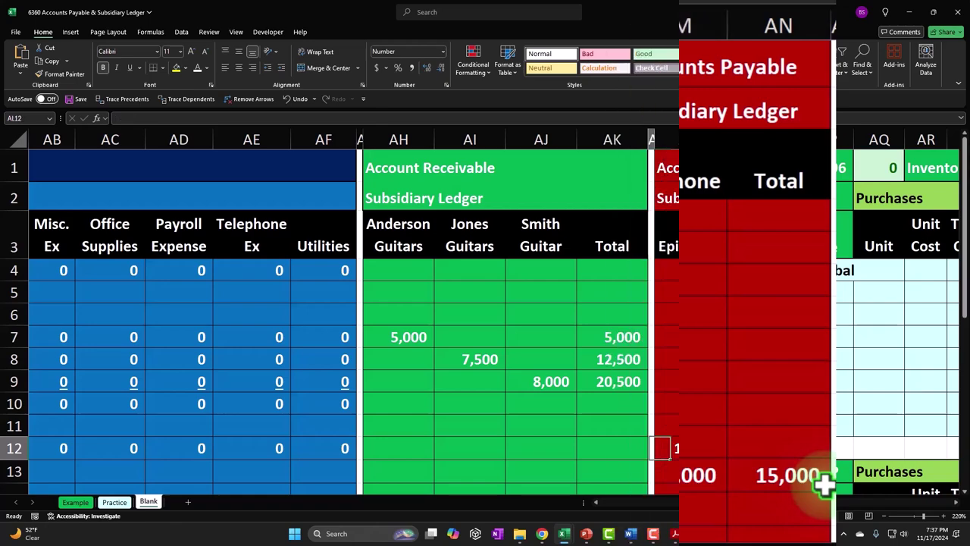
Step: Underline row 12 values in L12:Q12, S12, and W12 through the Utilities column
key(Left)
key(Left)
key(Left)
key(Left)
key(Left)
key(Left)
key(Left)
key(Left)
key(Left)
key(Left)
key(Left)
key(Left)
key(Left)
key(Left)
key(Left)
key(Left)
key(Left)
key(Left)
key(Left)
key(Left)
key(Left)
key(Left)
key(Left)
key(Left)
key(Left)
key(Left)
key(Left)
key(Left)
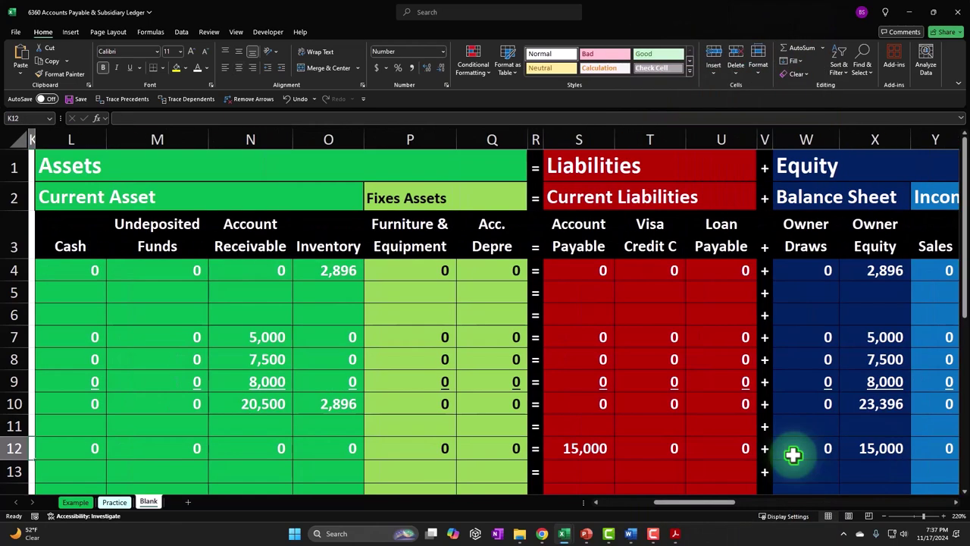
drag(79, 446, 464, 446)
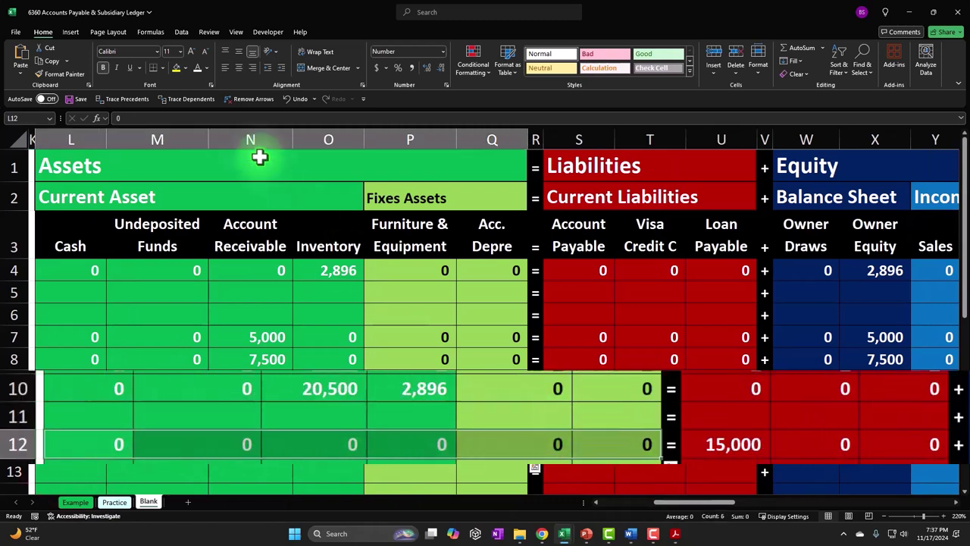
click(129, 68)
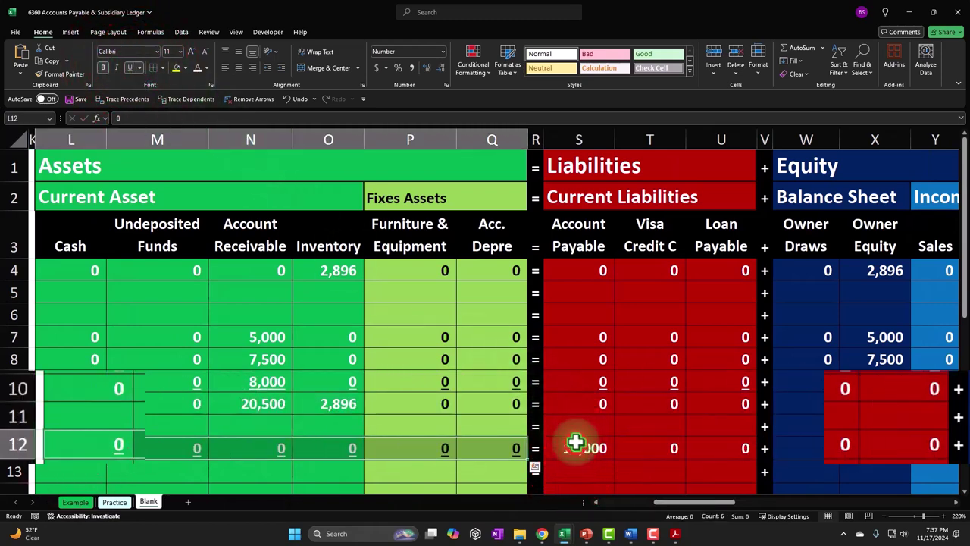
click(576, 447)
click(260, 138)
mouse_move(808, 443)
mouse_down()
mouse_move(952, 444)
mouse_move(931, 447)
mouse_up()
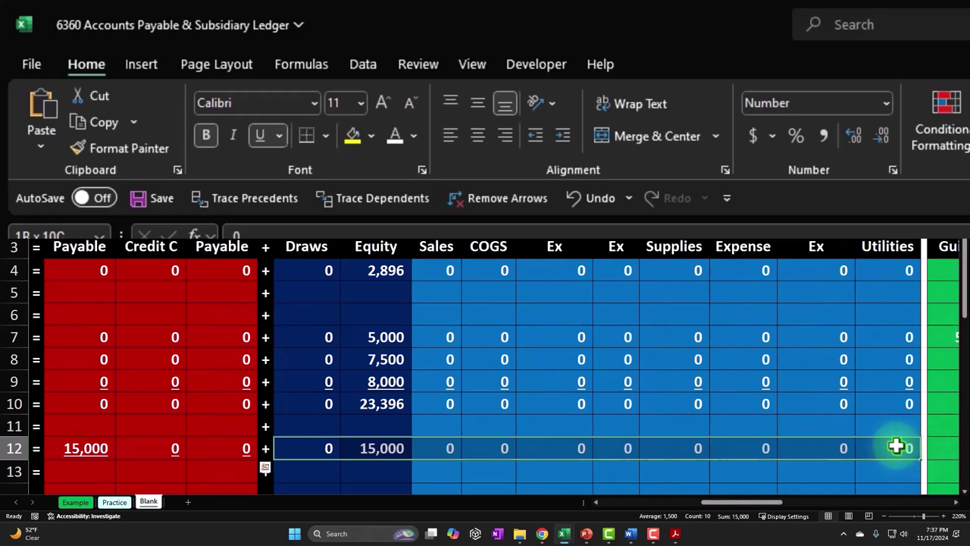
click(258, 137)
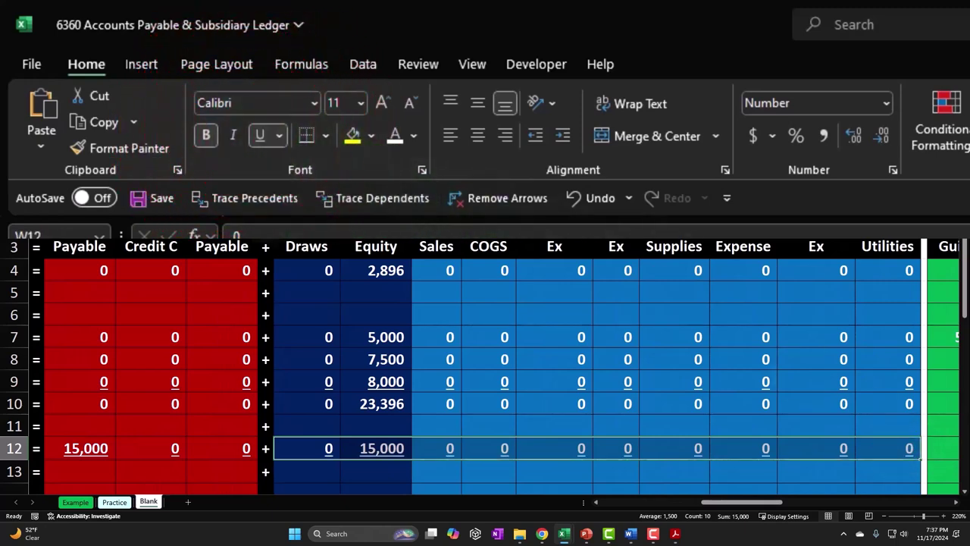
Step: Check the underlined row 12 cells, including the 15,000 Owner Equity
key(Left)
key(Left)
key(Left)
key(Left)
key(Left)
key(Left)
key(Left)
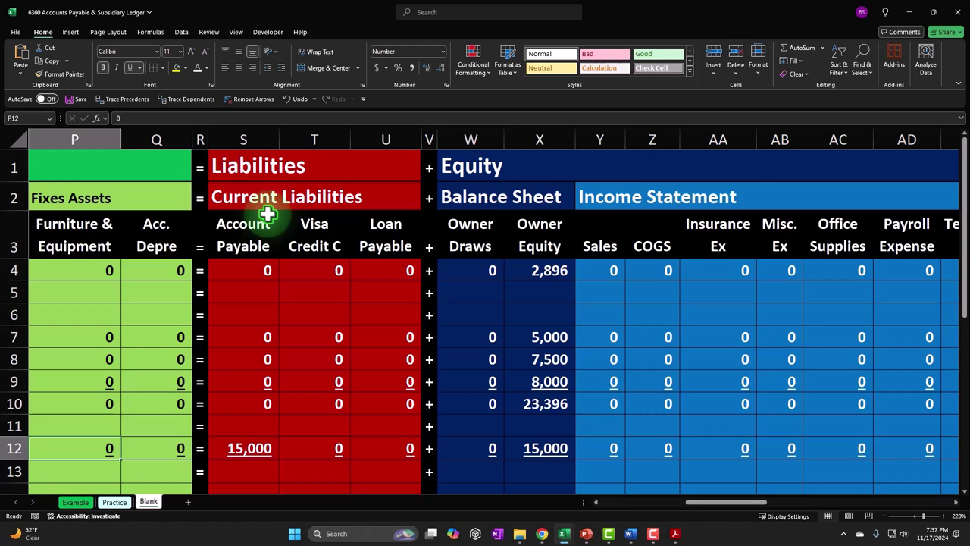
key(Right)
key(Right)
key(Right)
key(Right)
key(Right)
key(Right)
key(Right)
key(Right)
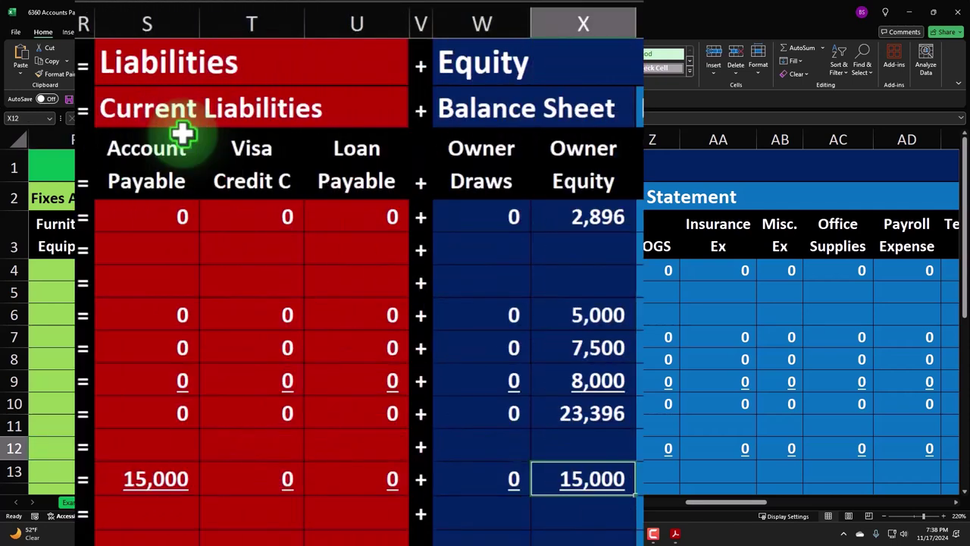
key(Right)
key(Right)
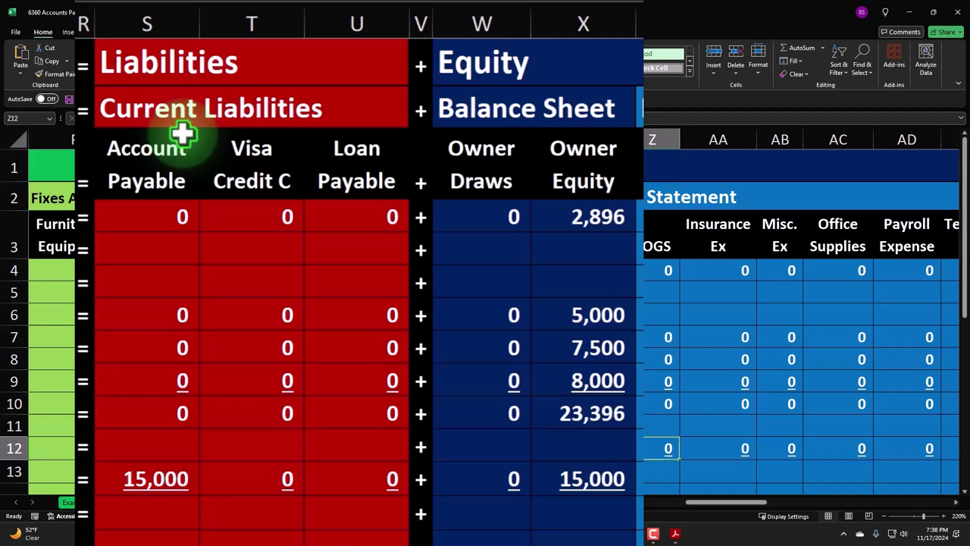
key(Left)
key(Down)
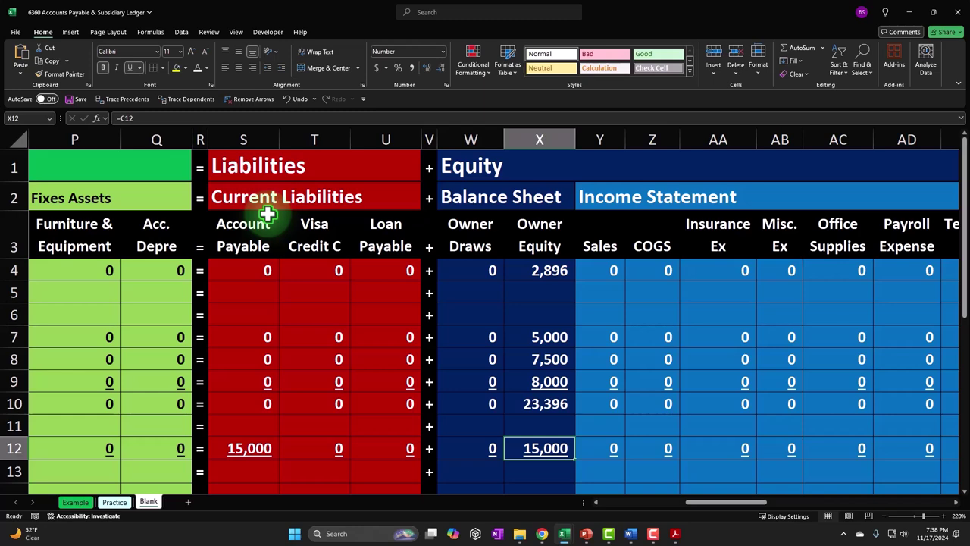
key(Right)
key(Right)
key(Right)
key(Right)
key(Right)
key(Right)
key(Right)
key(Right)
key(Right)
key(Right)
key(Right)
key(Right)
key(Right)
key(Right)
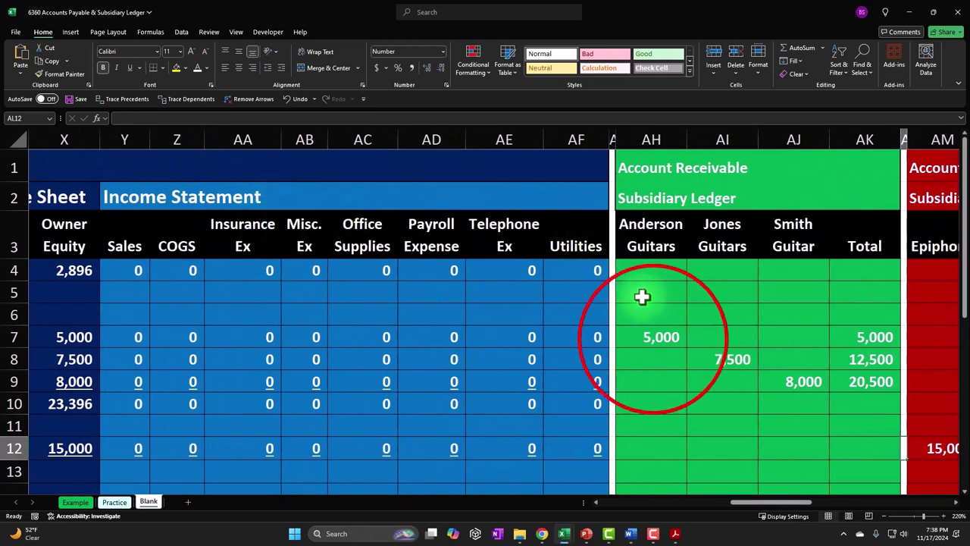
click(651, 336)
drag(578, 317, 786, 375)
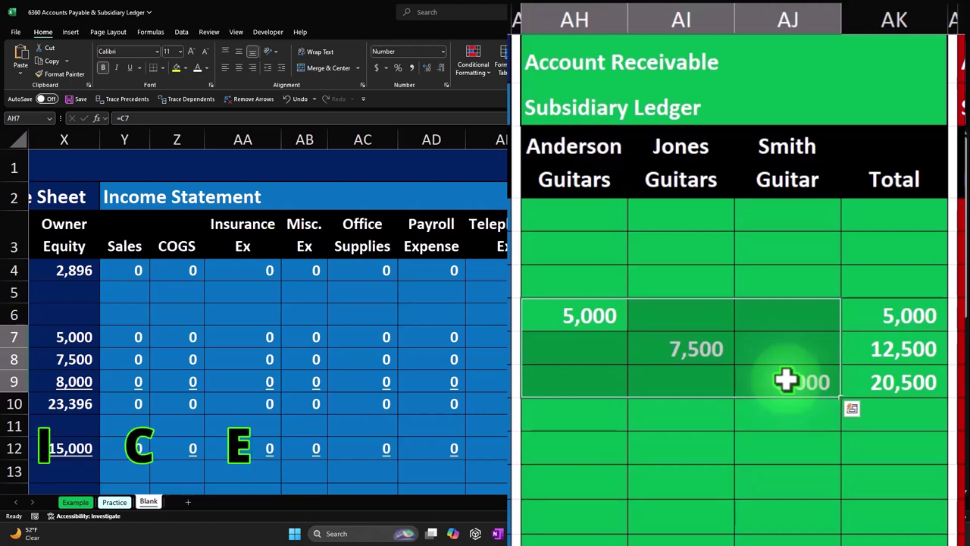
key(Down)
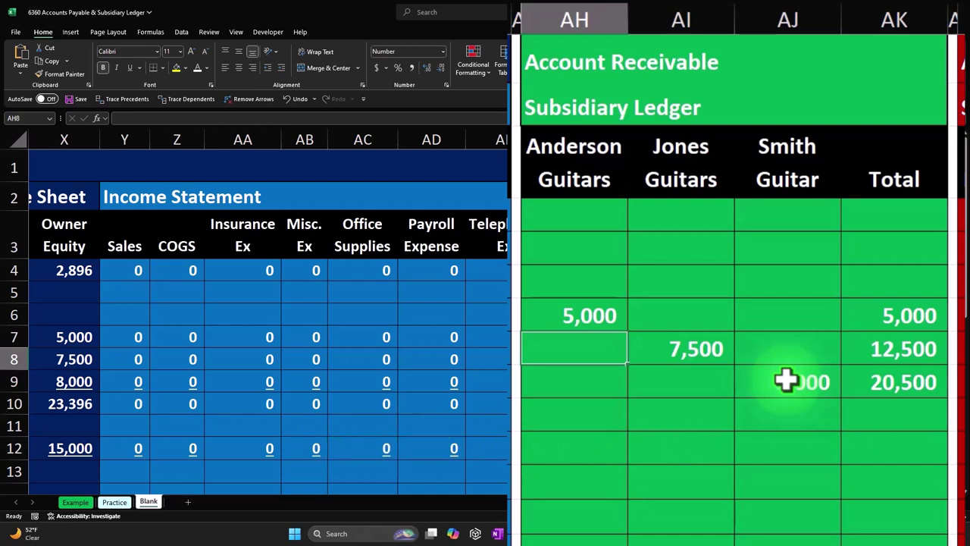
key(Down)
key(Down)
key(Down)
key(Down)
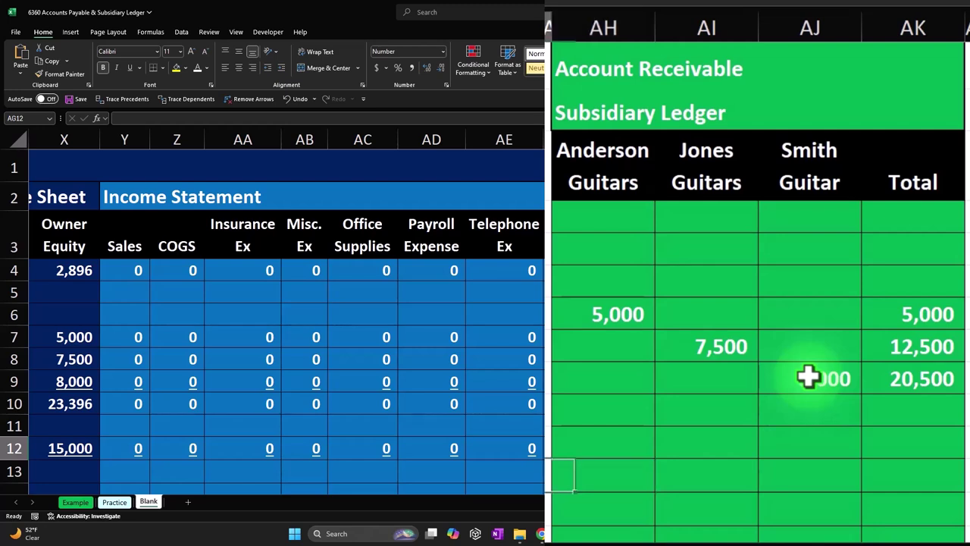
key(Left)
key(Left)
key(Left)
key(Left)
key(Left)
key(Left)
key(Left)
key(Left)
key(Left)
key(Left)
key(Left)
key(Left)
key(Left)
key(Left)
key(Left)
key(Left)
key(Left)
key(Left)
key(Left)
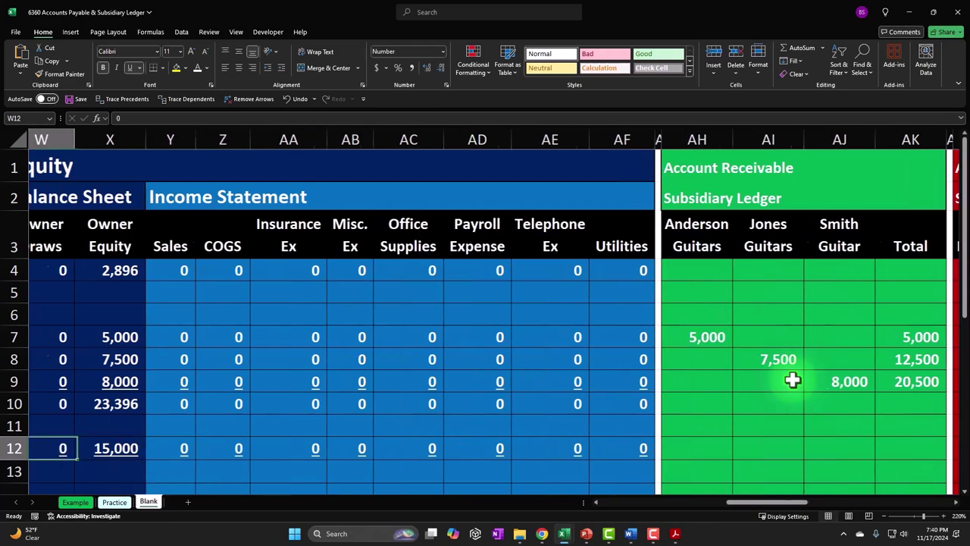
Step: Copy the Assets, Liabilities and Equity SUM formulas from row 10 down through row 12
key(Left)
key(Left)
key(Left)
key(Left)
key(Left)
key(Left)
key(Left)
key(Left)
key(Left)
key(Left)
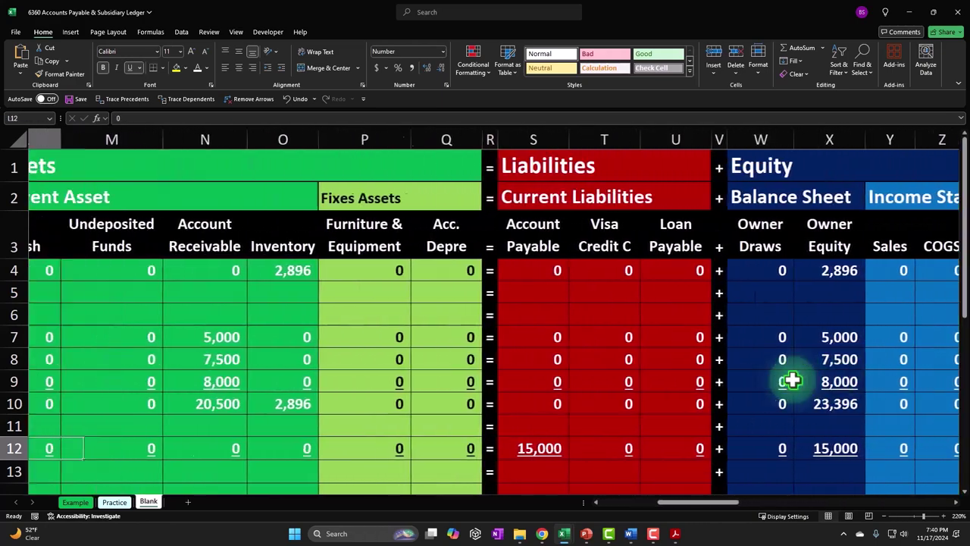
key(Left)
key(Left)
key(Left)
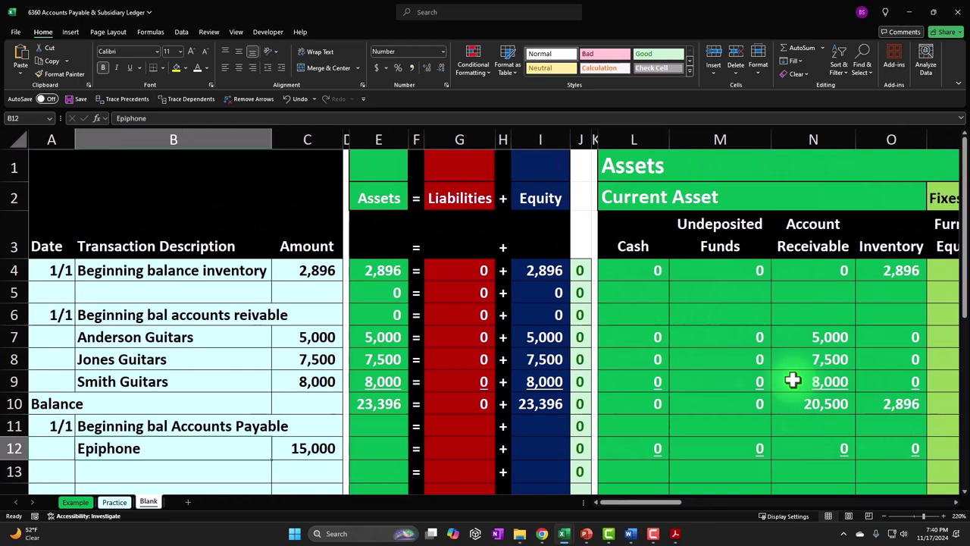
click(392, 407)
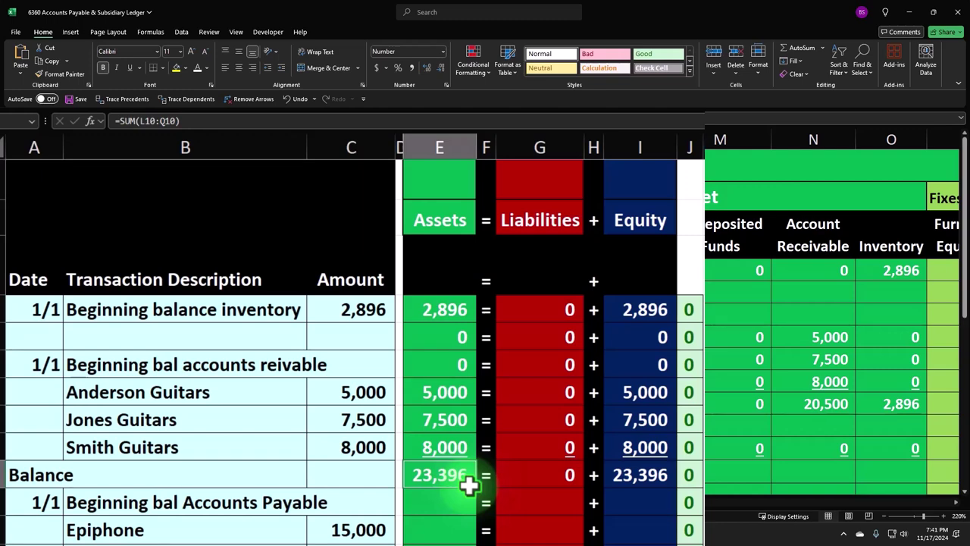
click(471, 488)
drag(480, 490, 490, 530)
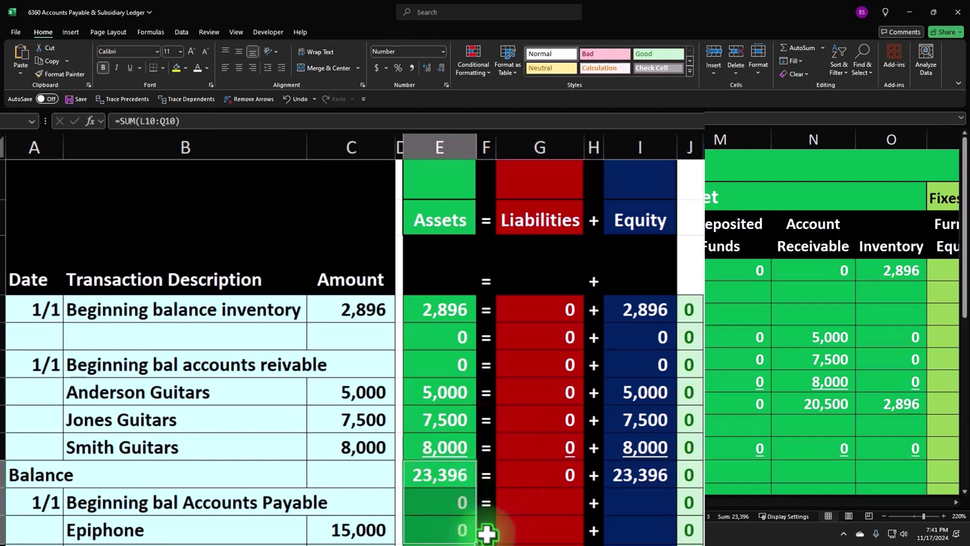
click(536, 479)
click(576, 485)
drag(582, 483, 583, 530)
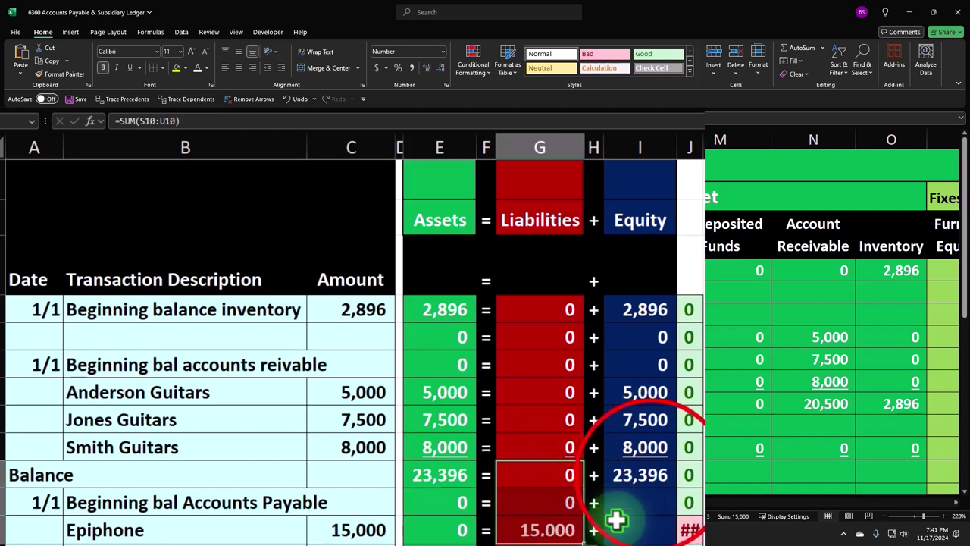
click(648, 483)
drag(671, 522, 644, 529)
click(644, 529)
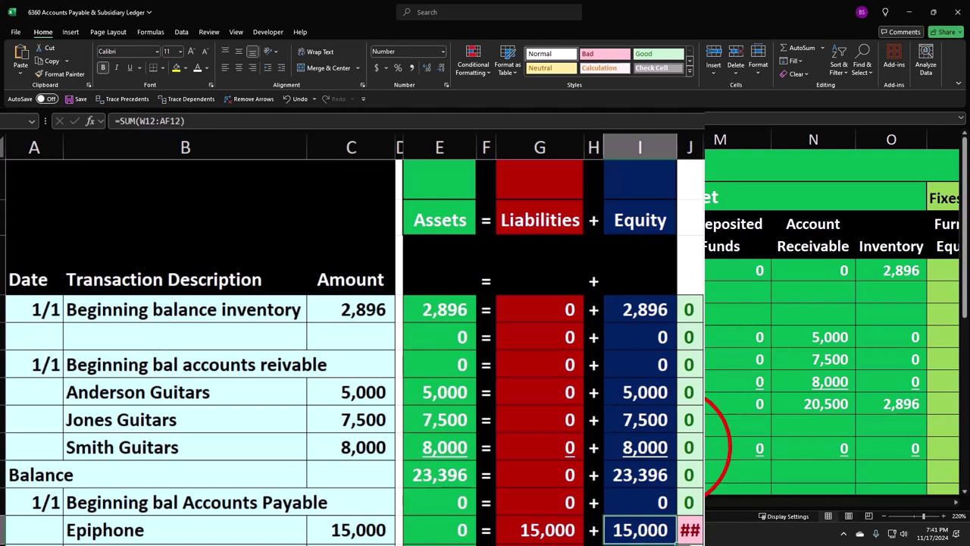
click(672, 448)
Step: Change Owner Equity X12 to =-C12 so it shows (15,000), avoiding a circular reference
key(Right)
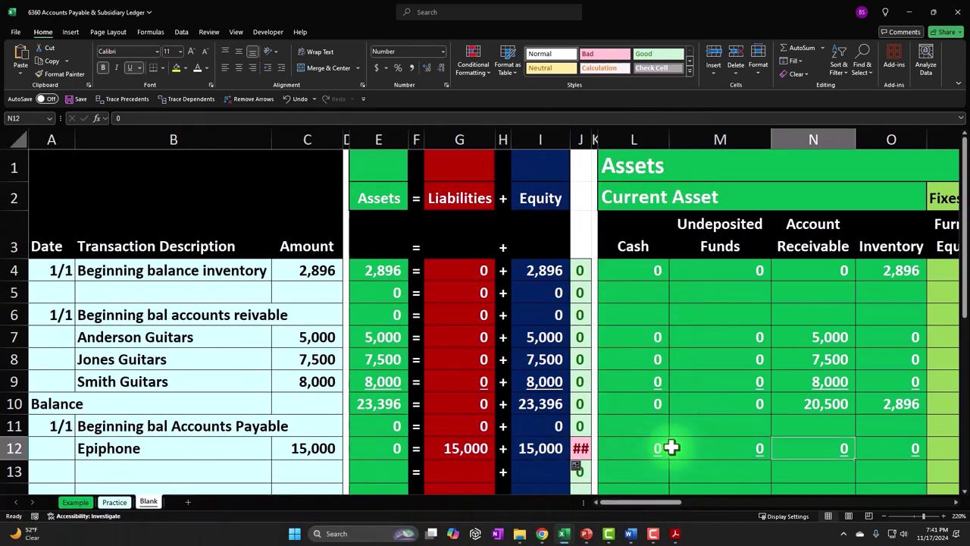
key(Right)
key(Right)
key(Right)
key(Right)
key(Right)
key(Right)
key(Right)
key(Right)
key(Right)
key(Right)
key(Right)
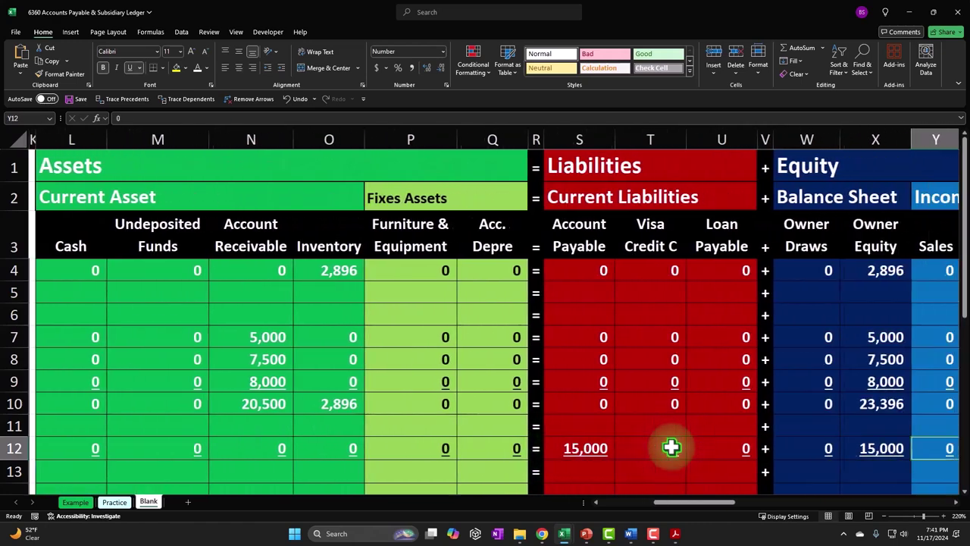
key(Right)
key(Right)
double_click(672, 448)
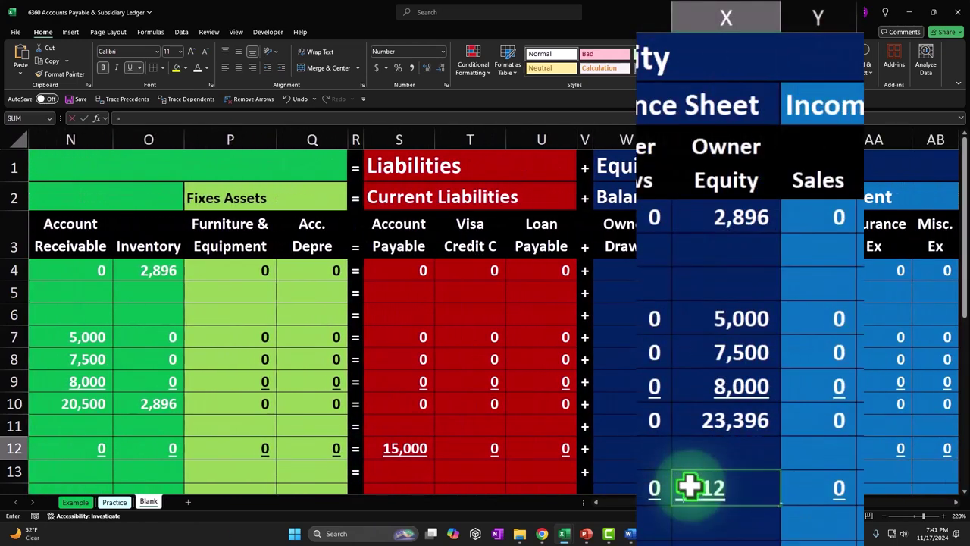
key(BackSpace)
key(BackSpace)
key(BackSpace)
key(BackSpace)
text(-)
key(Left)
key(Left)
key(Left)
key(Left)
key(Left)
key(Left)
key(Left)
key(Left)
key(Left)
key(Left)
key(Left)
key(Left)
key(Left)
key(Left)
key(Left)
key(Left)
key(Left)
key(Left)
key(Left)
key(Left)
key(Right)
key(Right)
key(Right)
key(Right)
key(Right)
key(Right)
key(Right)
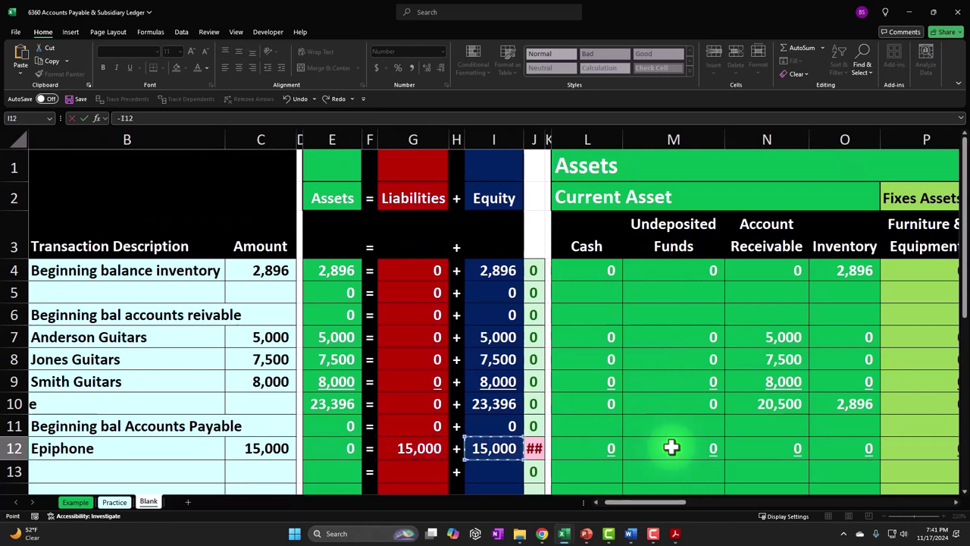
key(Return)
key(Return)
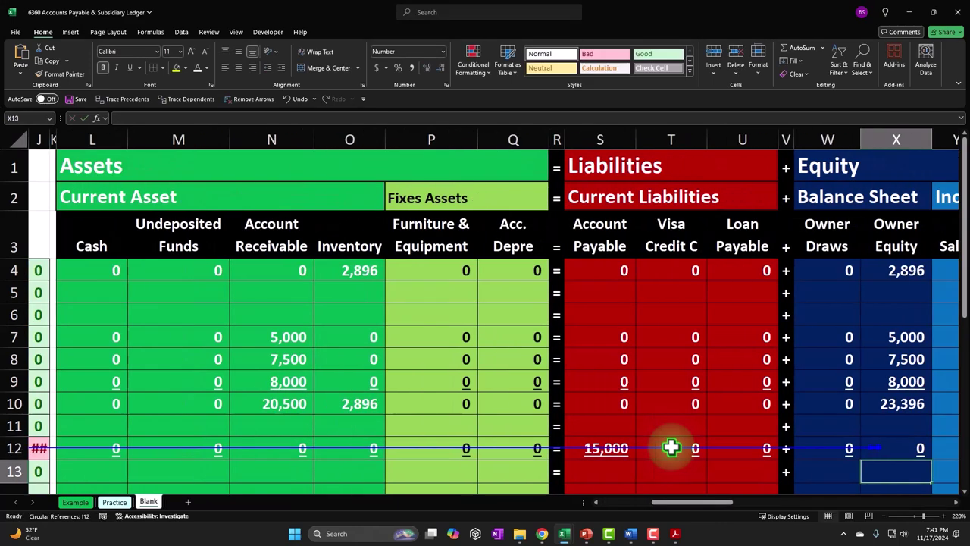
key(Up)
text(-)
key(Left)
key(Left)
key(Left)
key(Left)
key(Left)
key(Left)
key(Left)
key(Left)
key(Left)
key(Left)
key(Left)
key(Left)
key(Left)
key(Left)
key(Left)
key(Left)
key(Left)
key(Left)
key(Left)
key(Left)
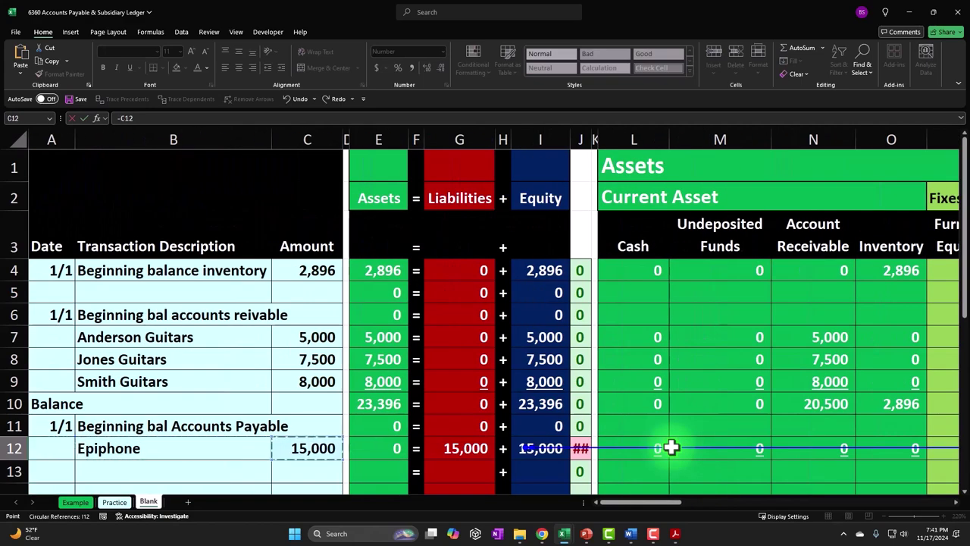
key(Return)
Step: Start a formula in A13 referencing the label above to show Balance
key(Right)
key(Right)
key(Right)
key(Right)
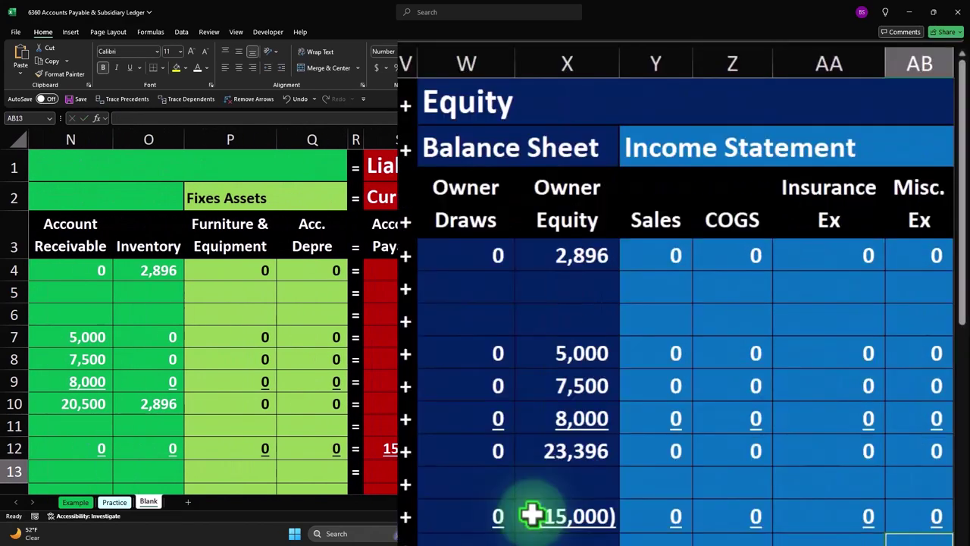
key(Left)
key(Left)
key(Left)
key(Left)
key(Left)
key(Left)
key(Left)
key(Left)
key(Left)
key(Left)
key(Left)
key(Left)
key(Left)
key(Left)
key(Left)
key(Left)
key(Left)
key(Left)
key(Left)
key(Left)
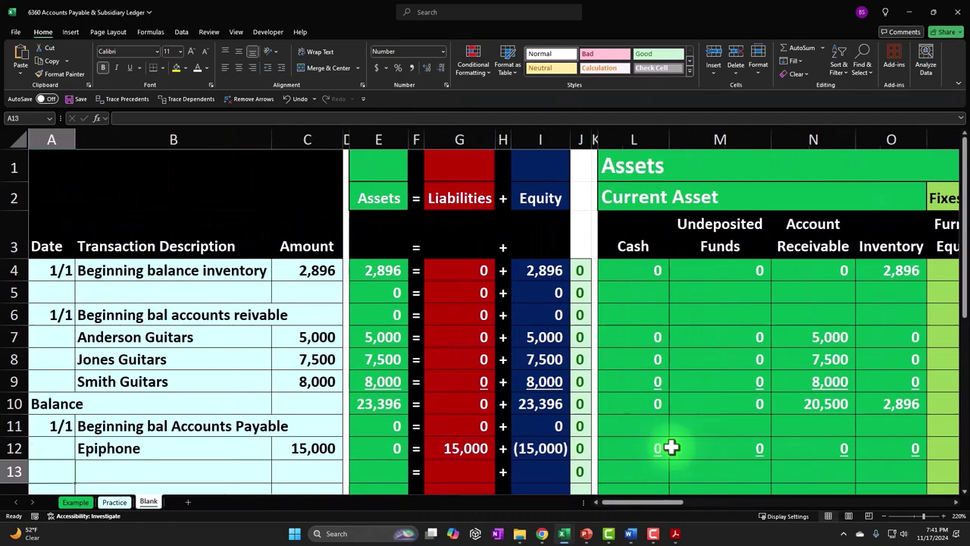
text(=)
key(Up)
key(Up)
key(Up)
Step: Underline the row 12 totals in E12:I12: Assets 0, Liabilities 15,000 and Equity (15,000)
key(Tab)
key(Right)
key(Right)
key(Right)
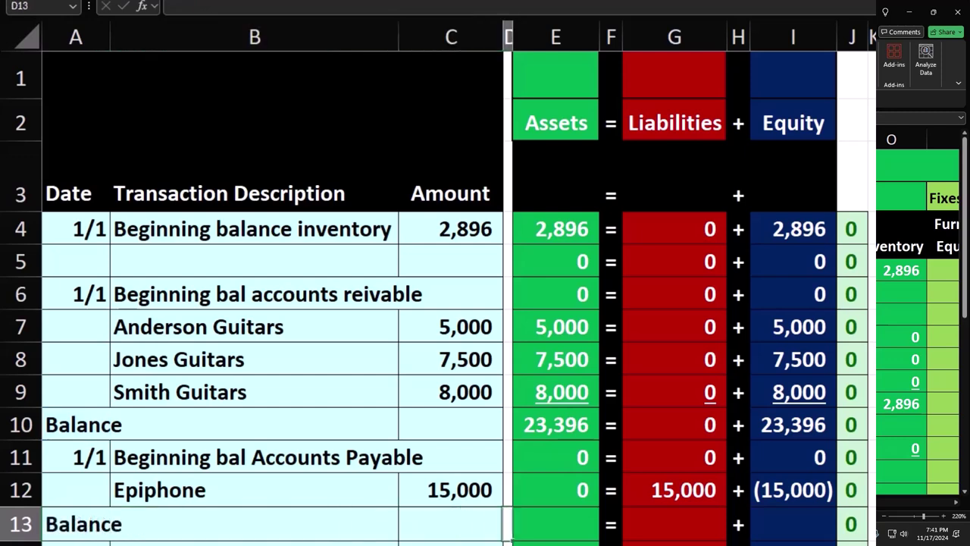
key(Up)
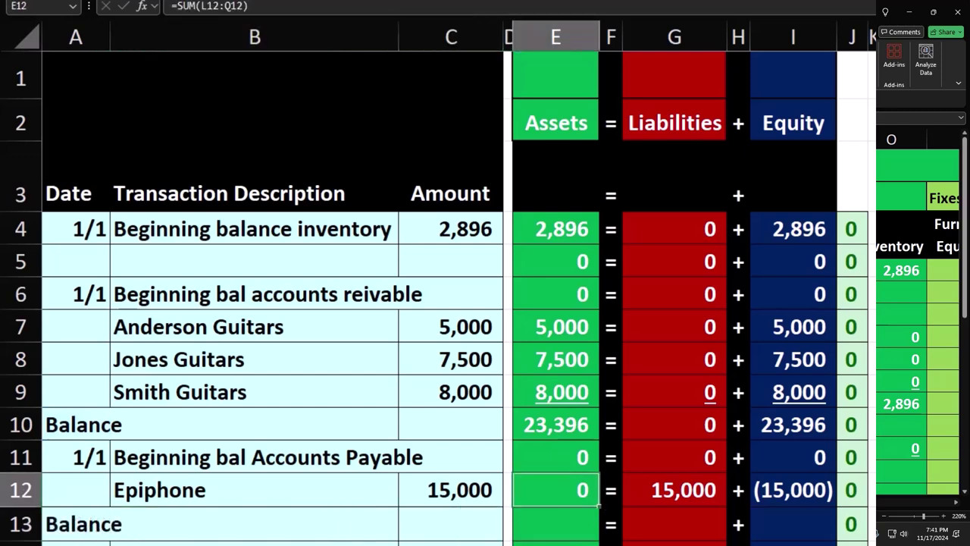
click(673, 491)
click(774, 489)
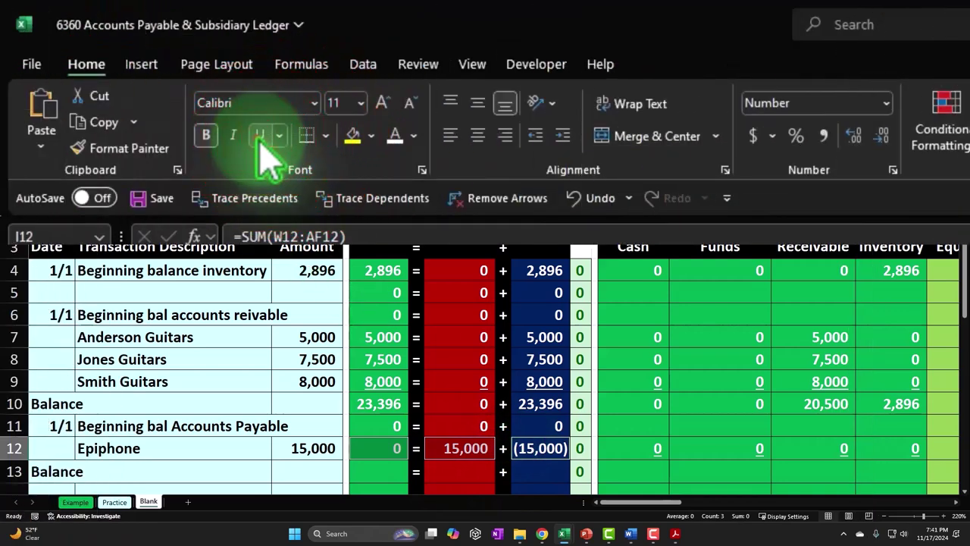
click(259, 136)
key(Down)
key(Left)
key(Left)
key(Left)
key(Left)
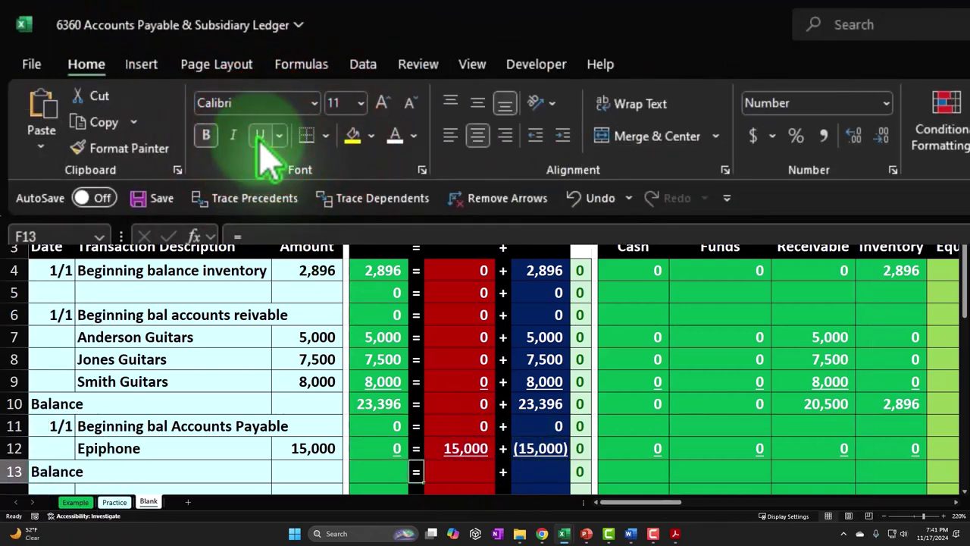
click(386, 451)
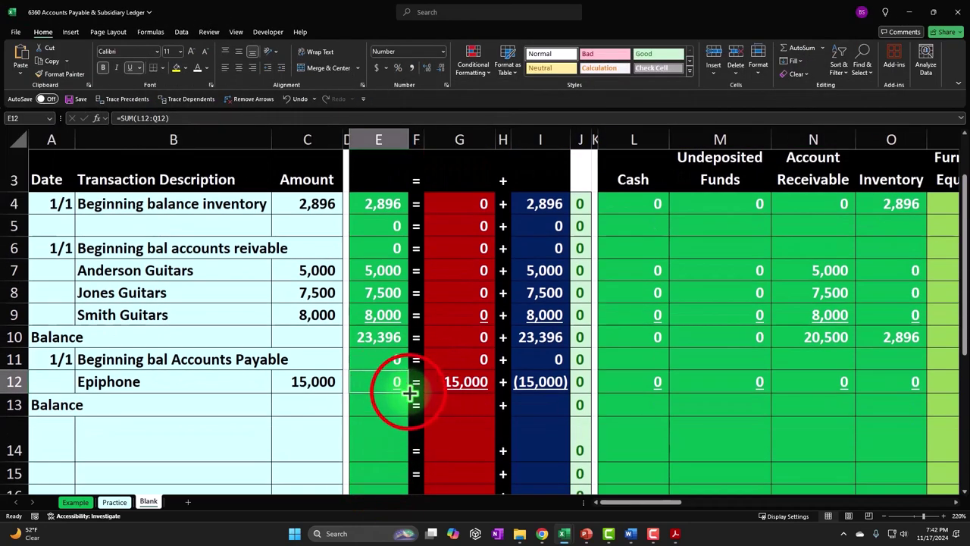
Step: Copy the Assets, Liabilities and Equity total formulas down into row 13
drag(409, 392, 411, 405)
click(464, 384)
drag(494, 392, 493, 408)
drag(565, 420, 569, 417)
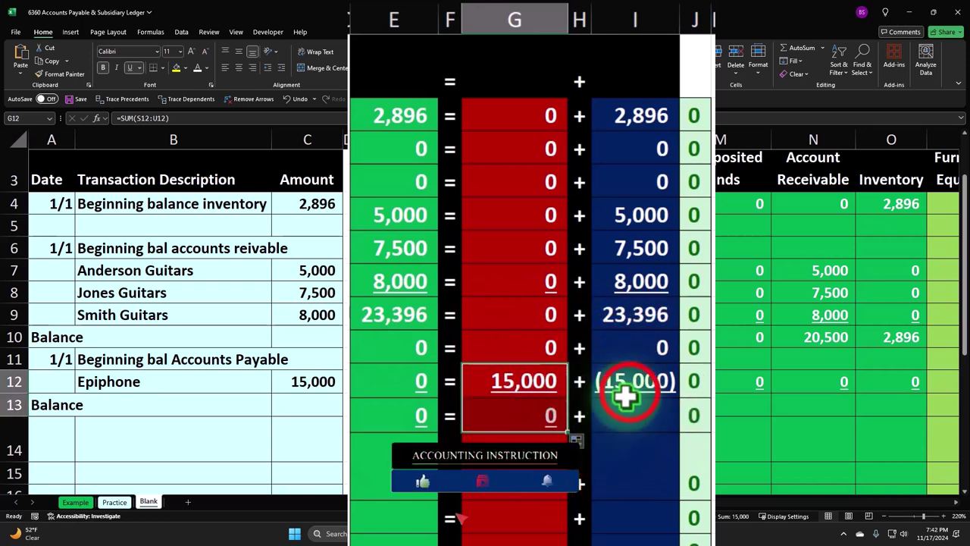
click(659, 387)
drag(680, 400, 681, 437)
click(626, 427)
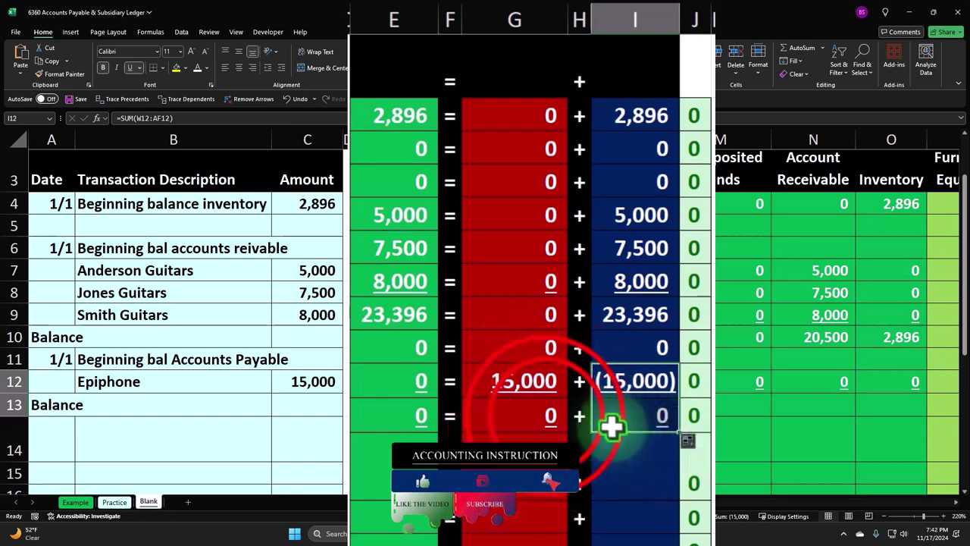
double_click(543, 415)
key(Return)
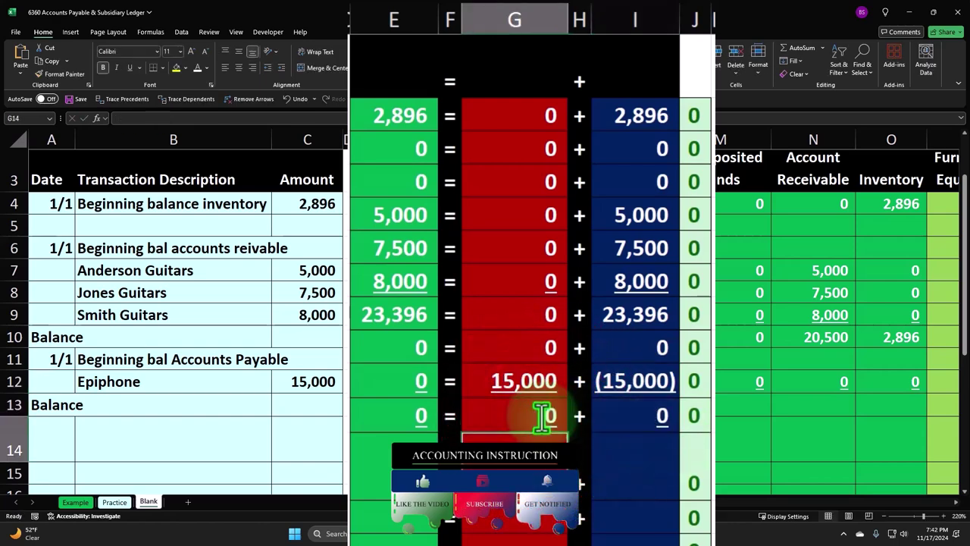
Step: Enter a SUM of L10:L12 as the Cash balance in L13
mouse_move(671, 514)
mouse_down()
mouse_move(664, 504)
mouse_move(737, 502)
mouse_move(677, 513)
mouse_up()
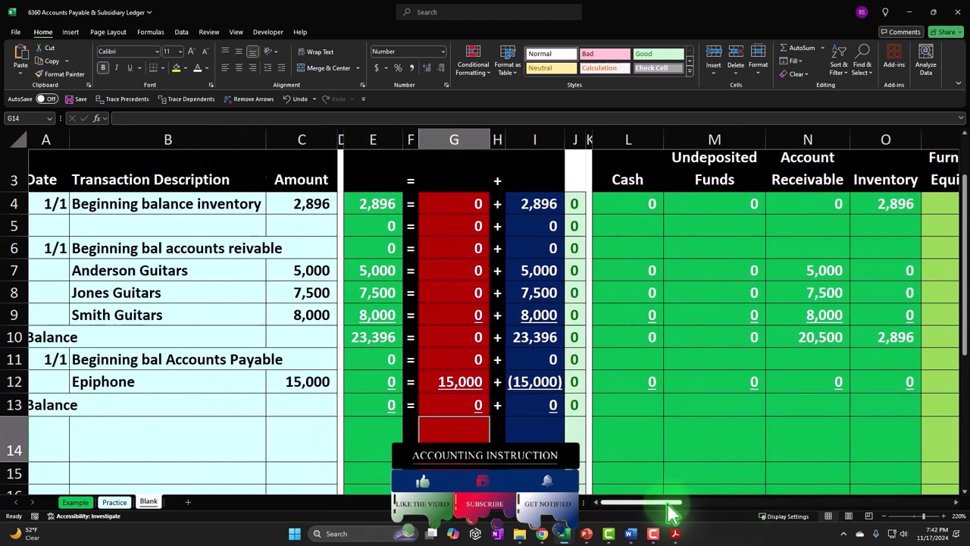
click(413, 412)
ctrl+click(511, 422)
ctrl+click(614, 418)
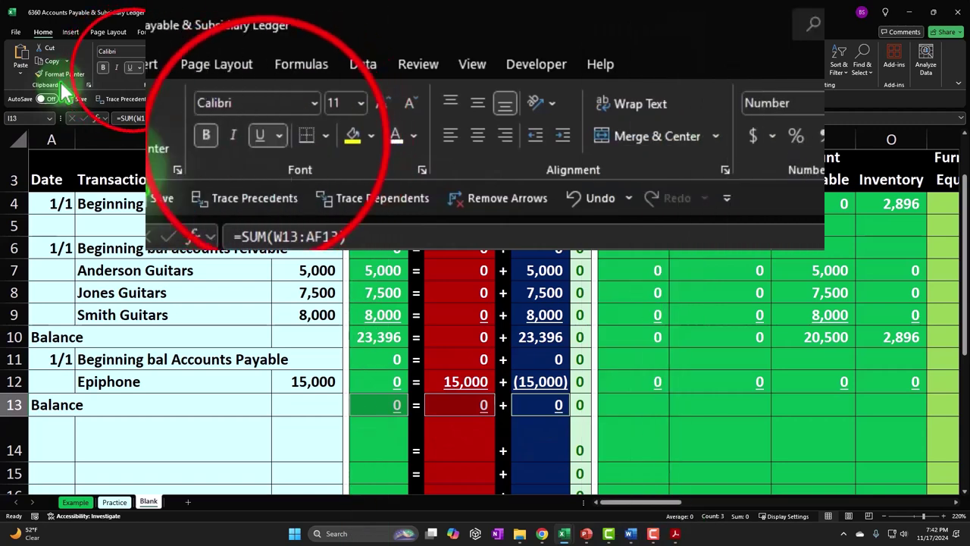
click(629, 389)
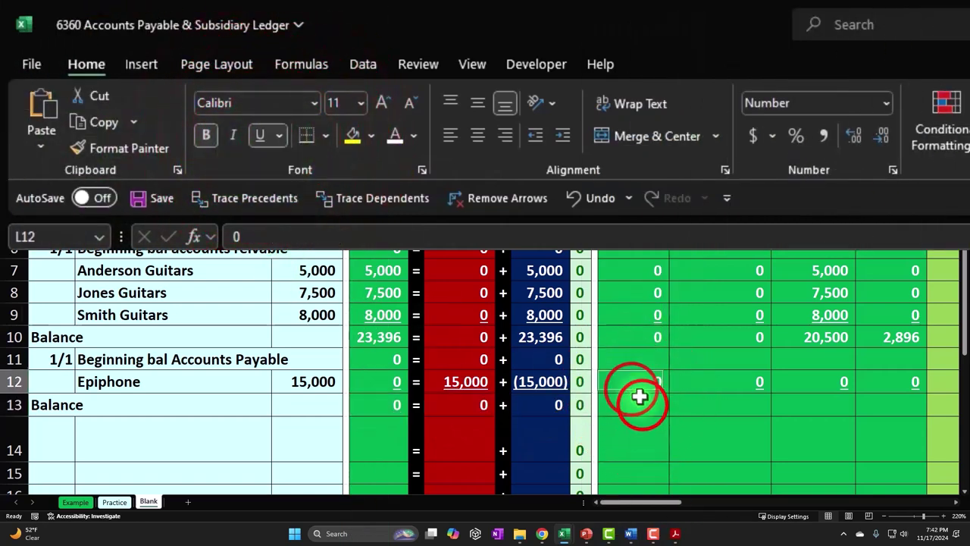
click(649, 406)
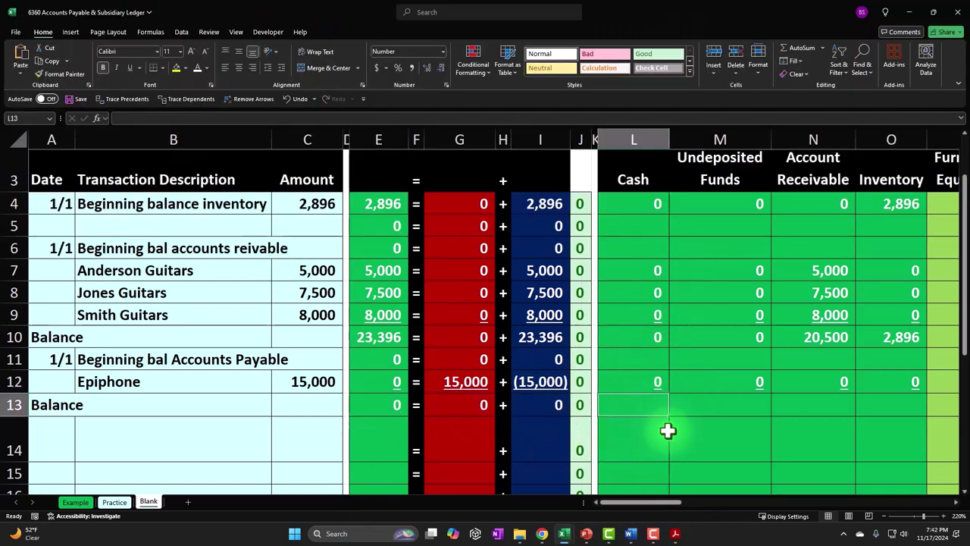
key(Up)
key(Up)
key(Down)
key(Down)
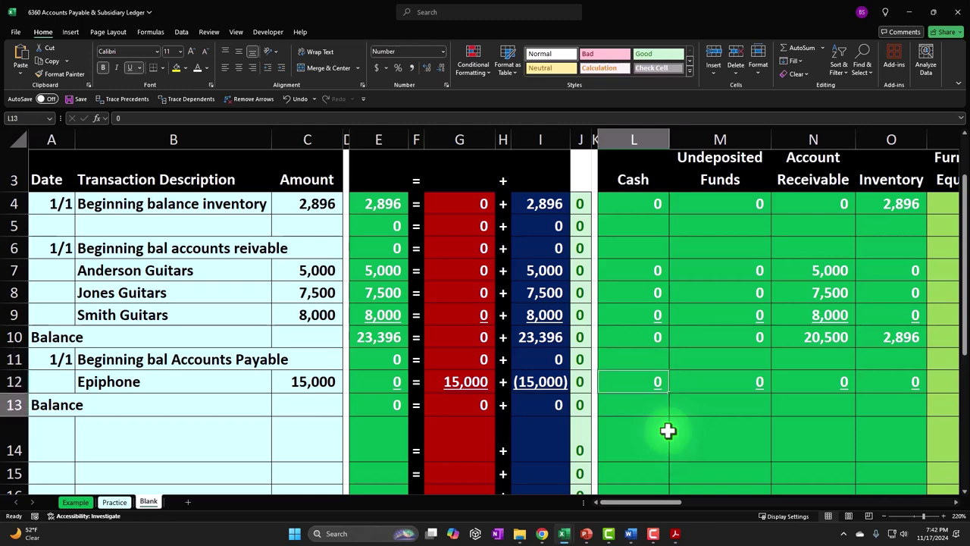
text(=sum()
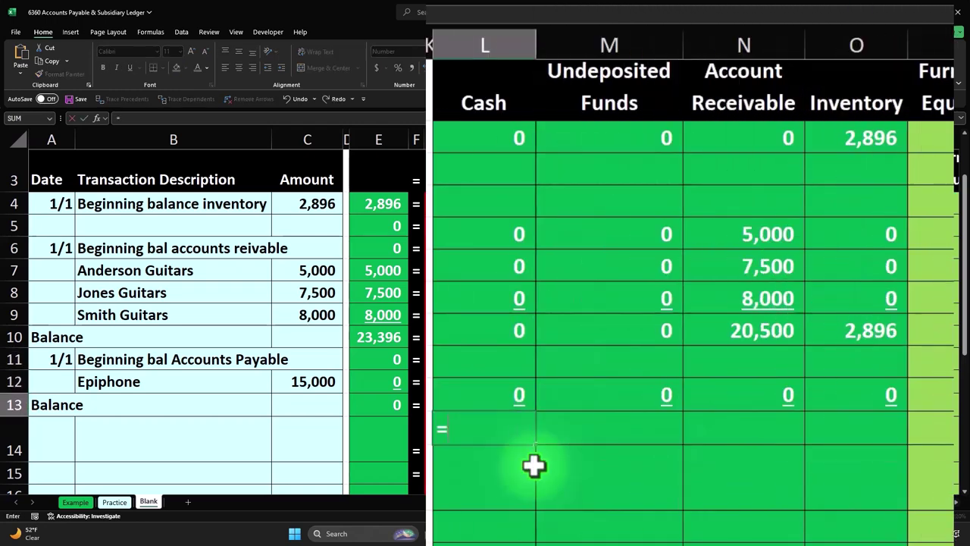
key(Up)
key(Up)
key(Up)
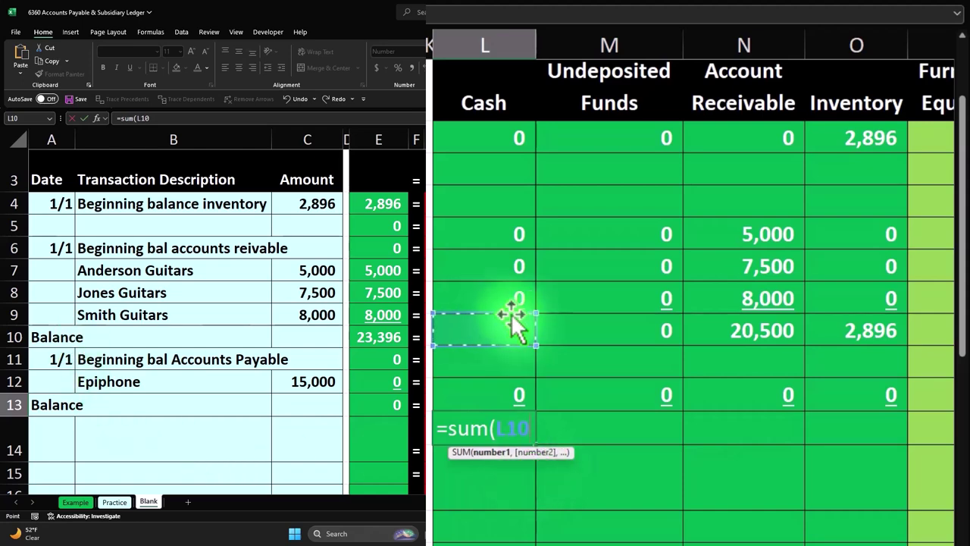
key(shift+Down)
key(shift+Down)
key(Return)
Step: Copy the Cash sum and paste it as formulas across the asset balances L13:Q13
click(493, 439)
key(ctrl+c)
drag(494, 433, 775, 401)
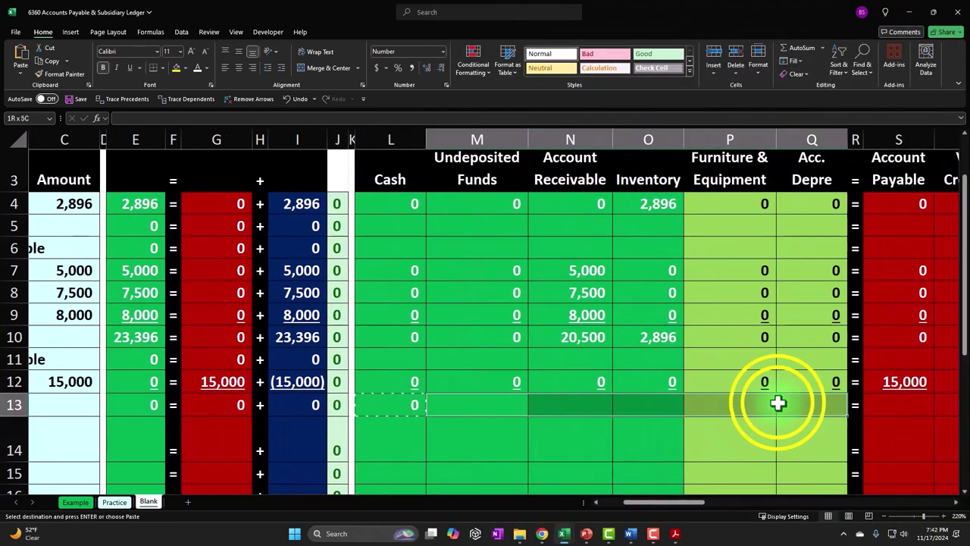
right_click(836, 416)
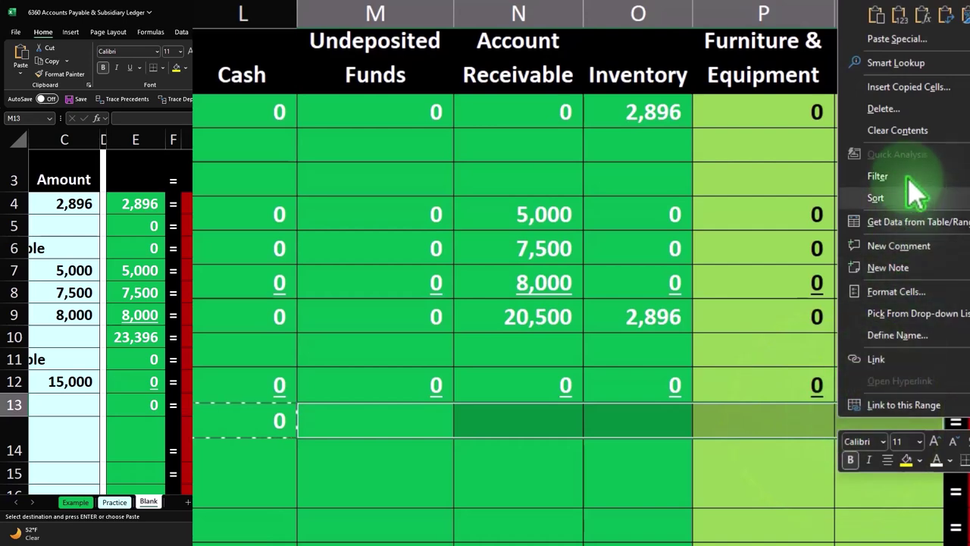
click(925, 30)
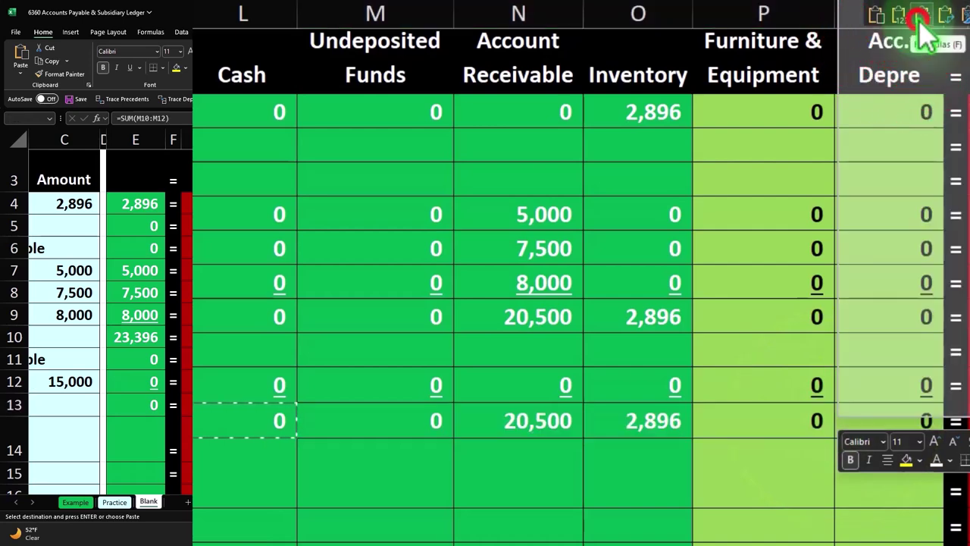
drag(693, 503, 746, 504)
Step: Paste the sum formulas into the liability balances S13:U13 and the equity cells W13:AF13
click(353, 404)
drag(353, 404, 472, 402)
right_click(472, 402)
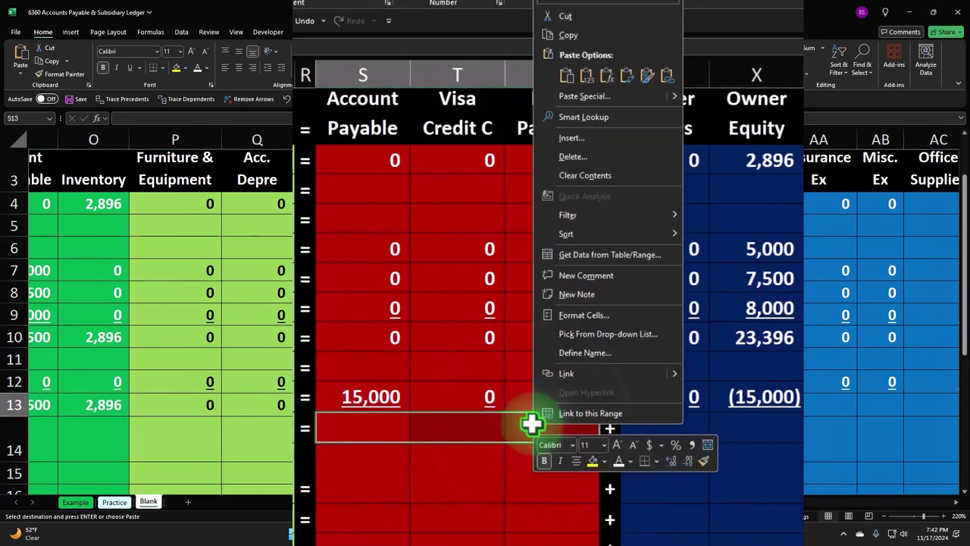
click(615, 79)
drag(561, 405, 914, 422)
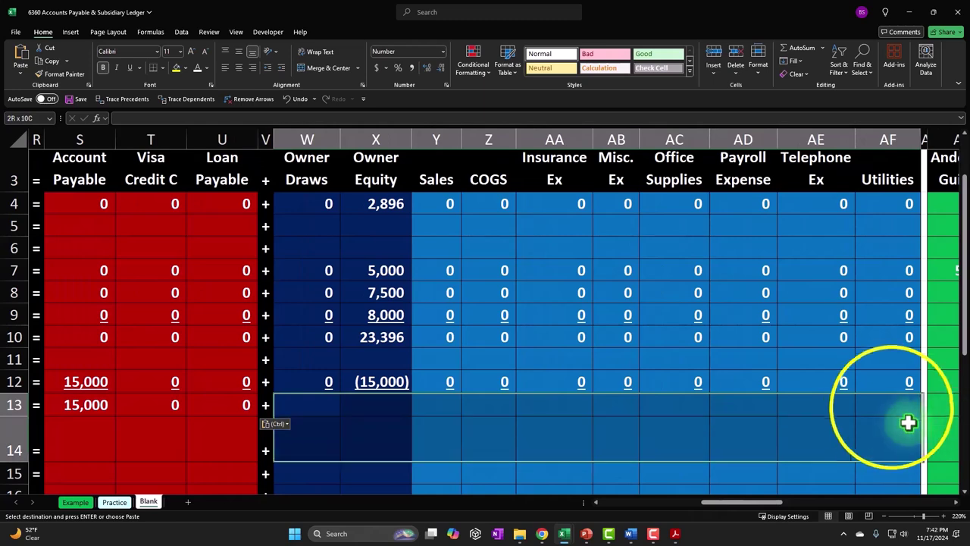
right_click(892, 407)
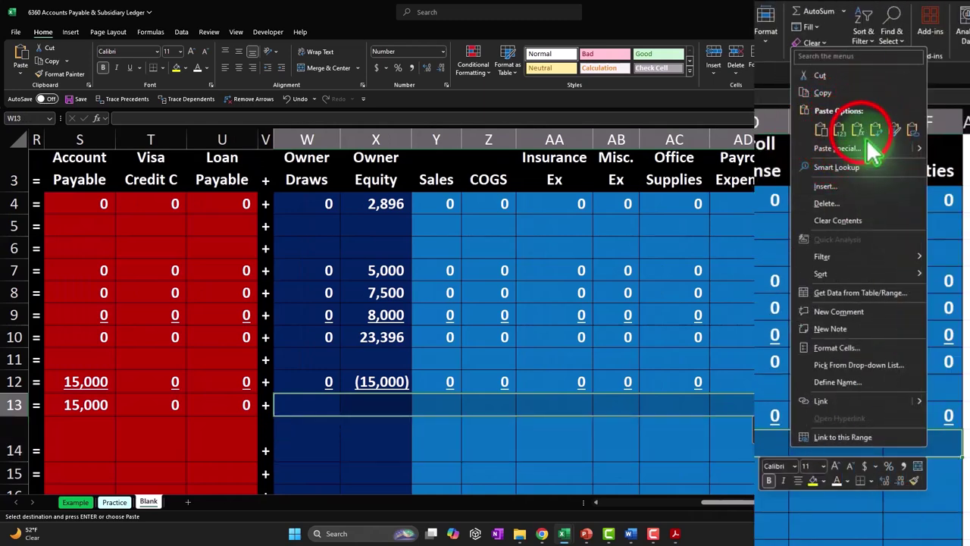
click(834, 145)
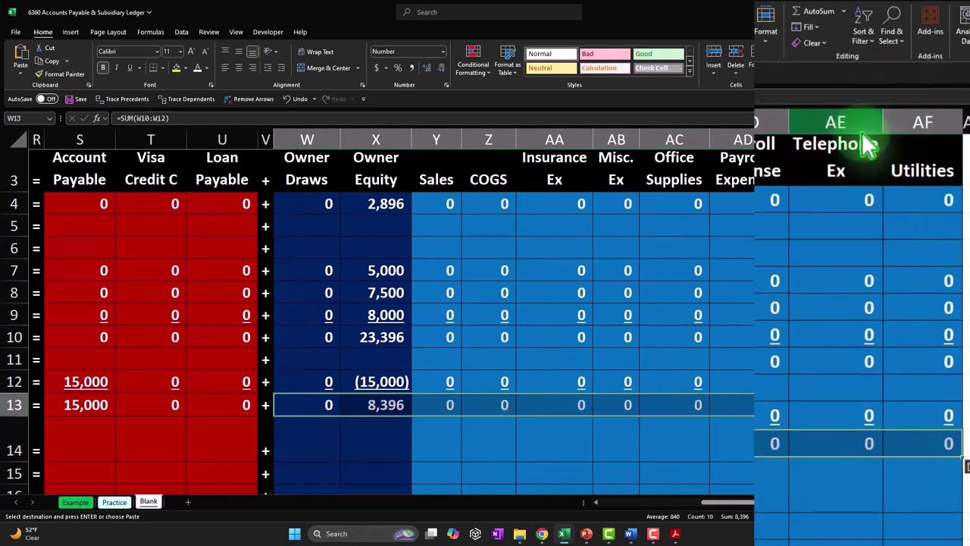
key(Left)
key(Left)
key(Left)
key(Left)
key(Left)
key(Left)
key(Left)
key(Left)
key(Left)
key(Left)
key(Left)
key(Left)
key(Left)
key(Left)
key(Left)
key(Left)
key(Left)
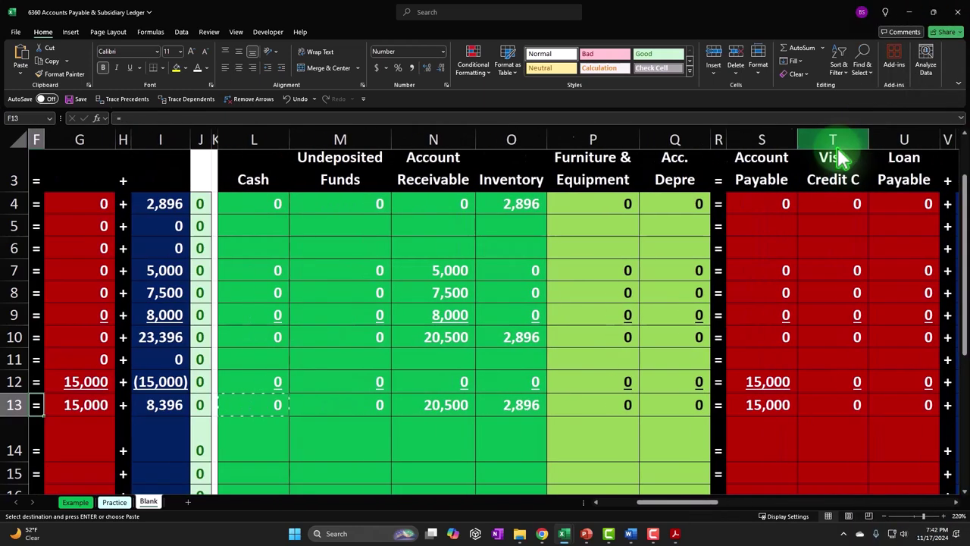
key(Left)
key(Left)
key(Left)
key(Left)
key(Left)
click(379, 405)
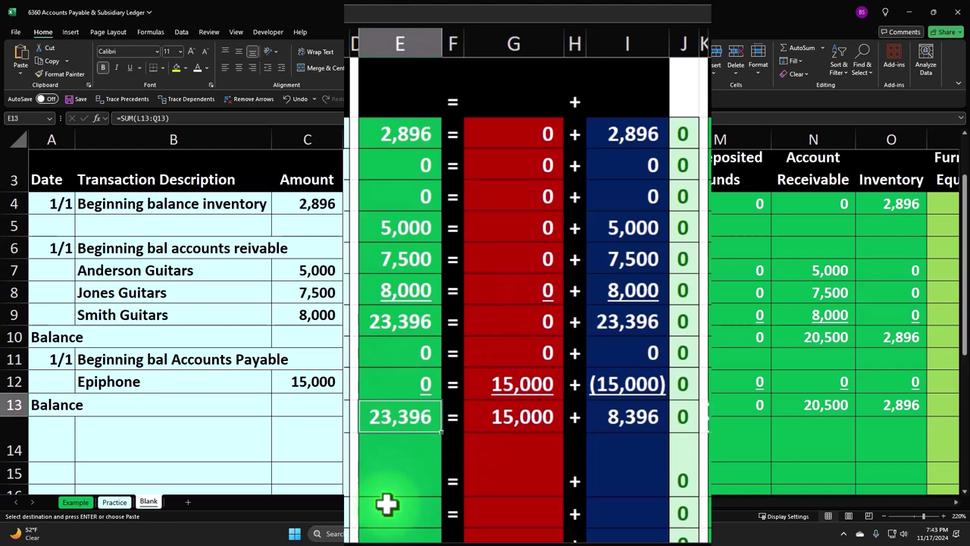
key(Right)
key(Right)
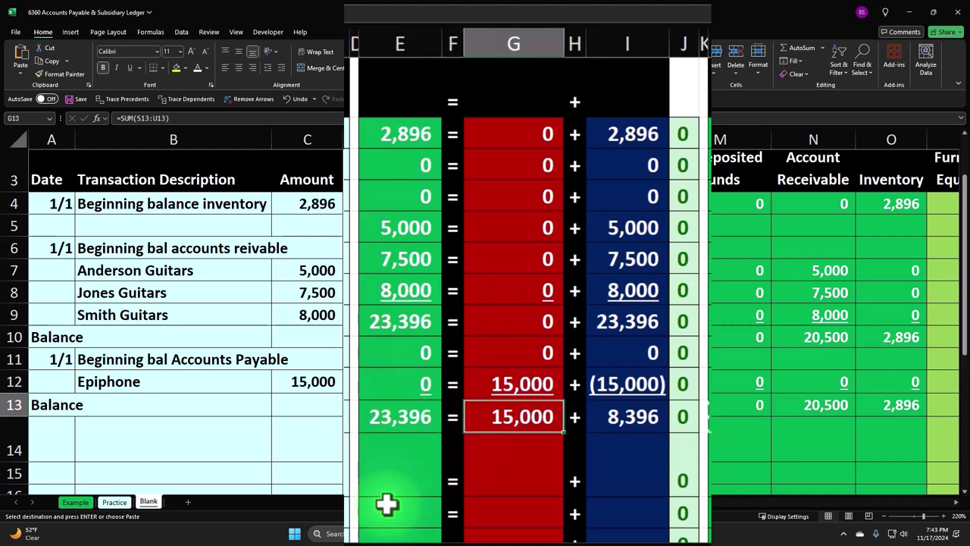
key(Right)
key(Right)
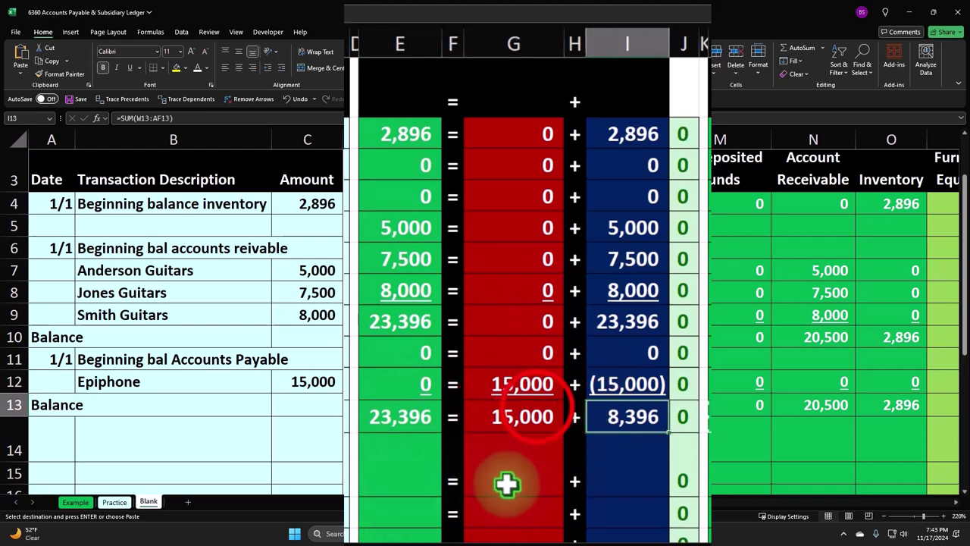
click(547, 409)
drag(547, 409, 591, 411)
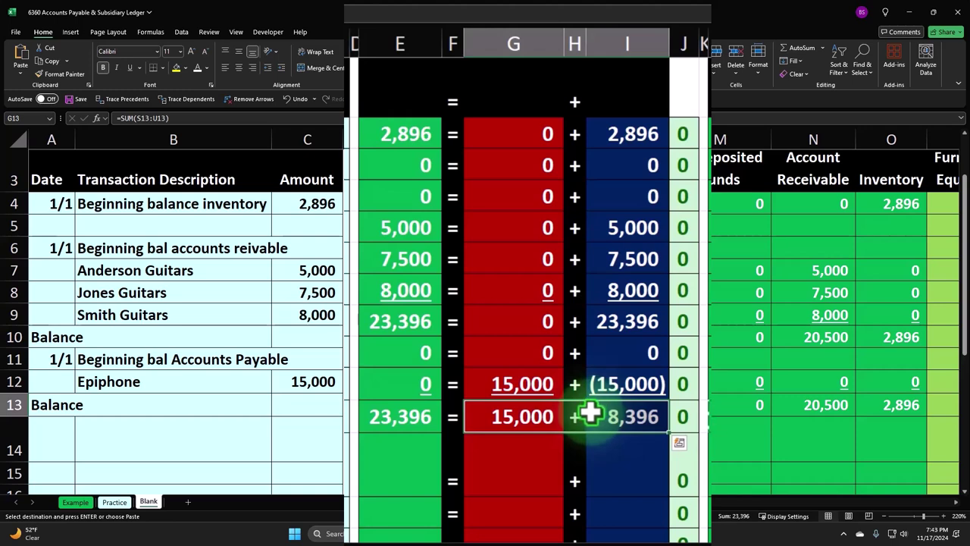
click(384, 418)
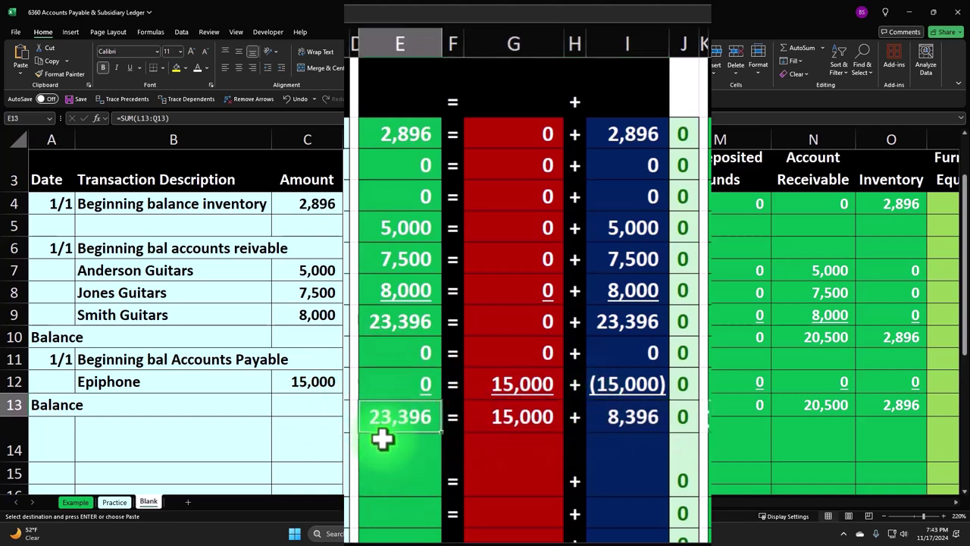
click(506, 415)
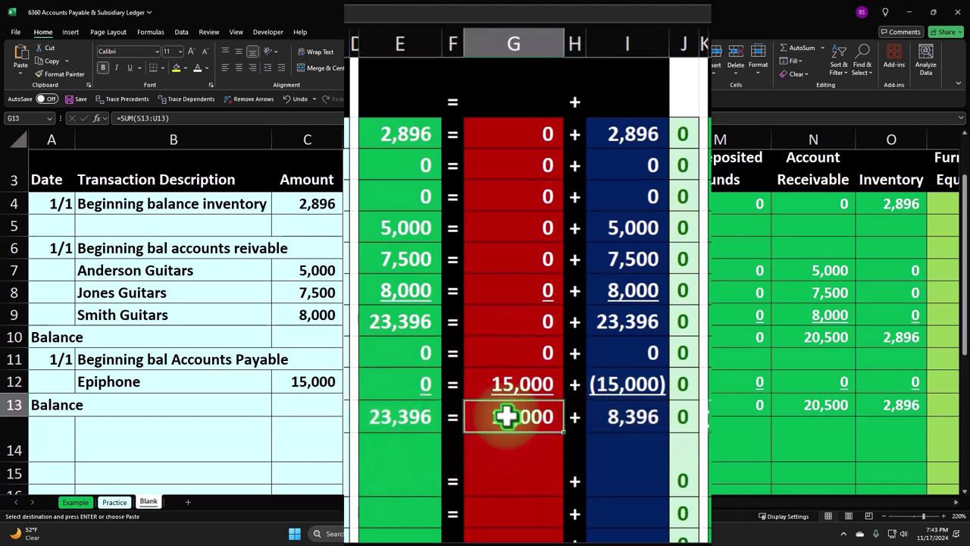
click(608, 415)
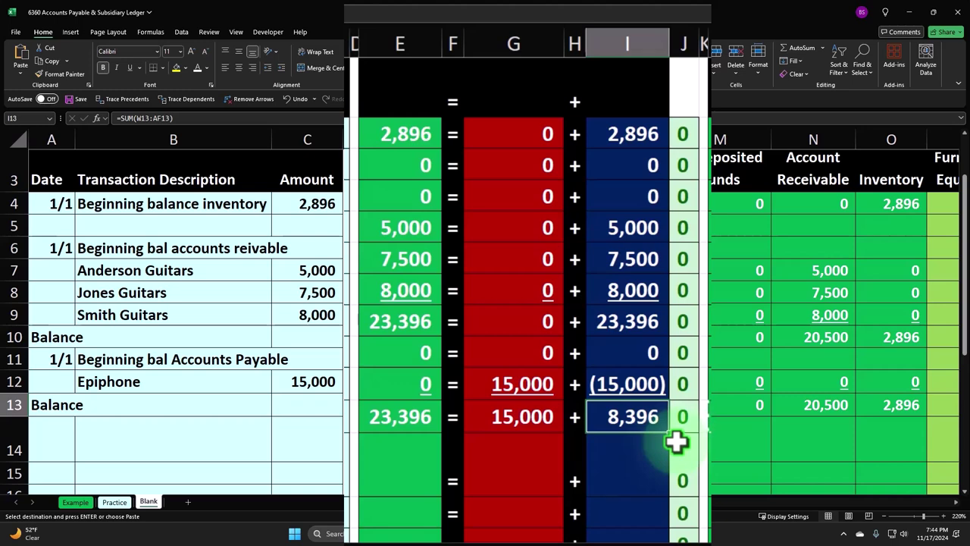
key(Right)
key(Right)
key(Right)
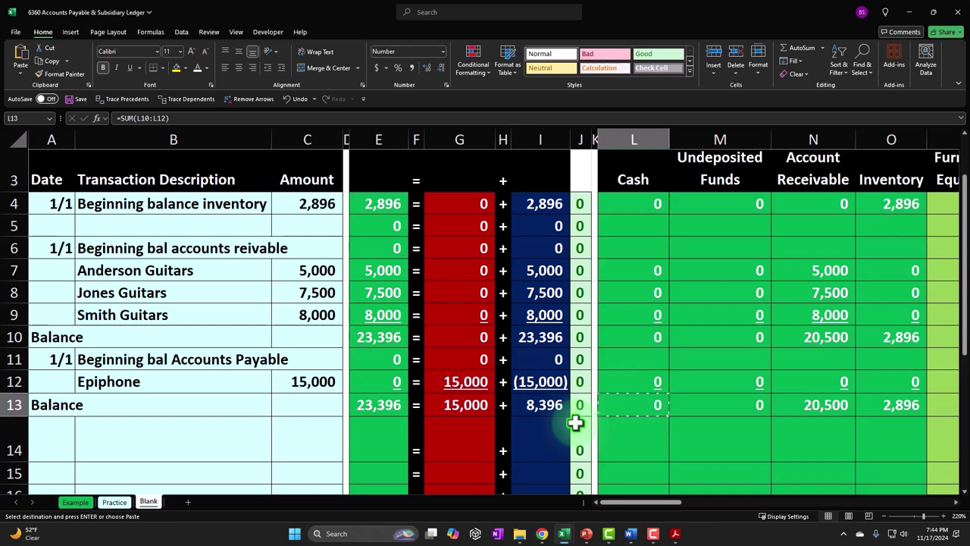
key(Right)
key(Right)
key(Right)
scroll(577, 422, right, 2)
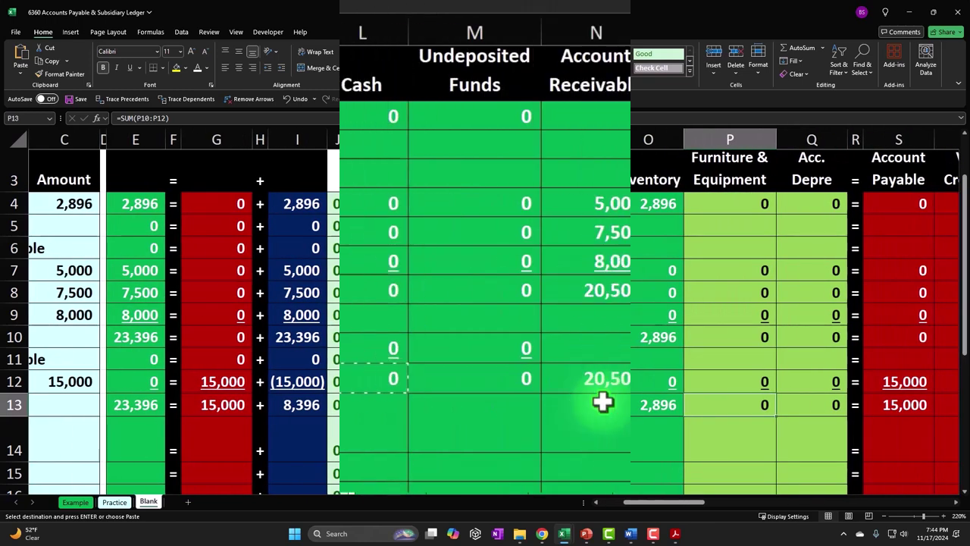
click(602, 402)
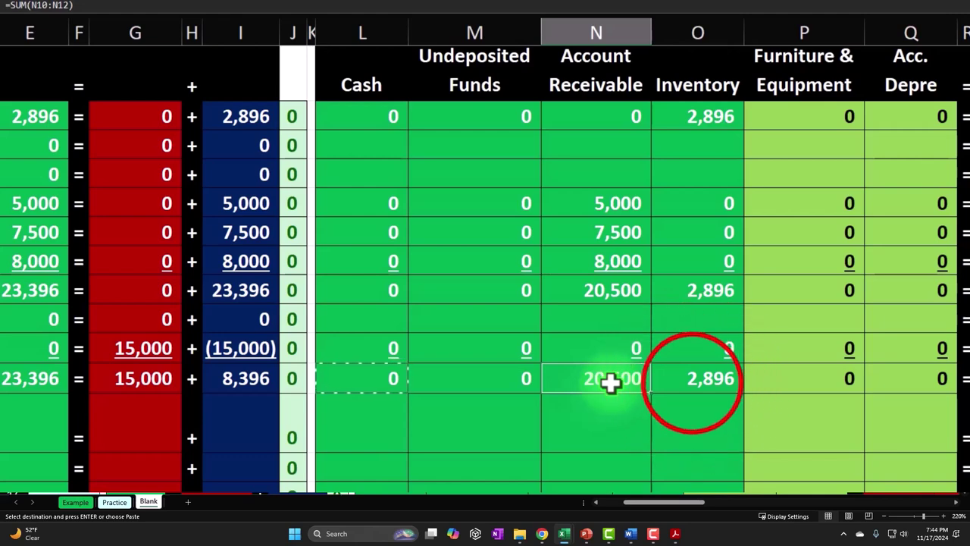
click(693, 384)
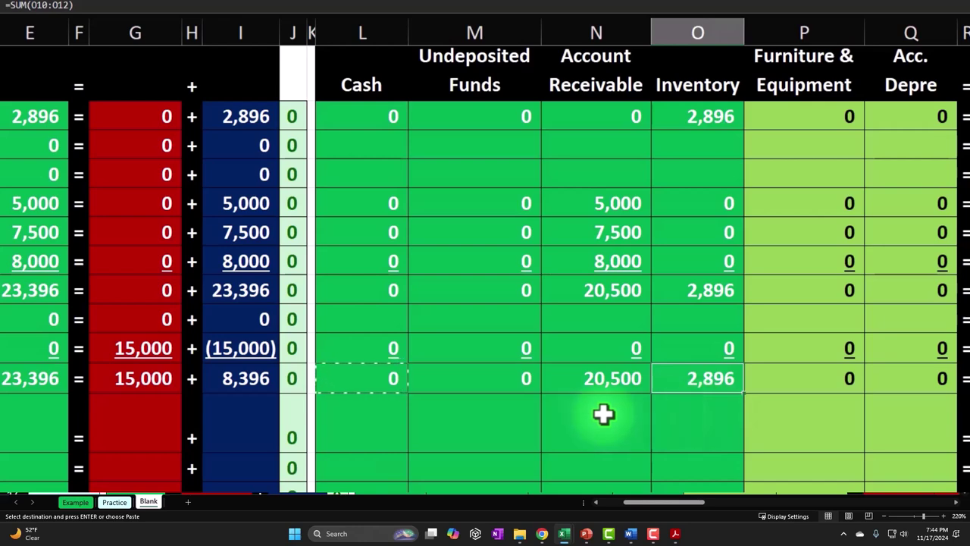
click(30, 379)
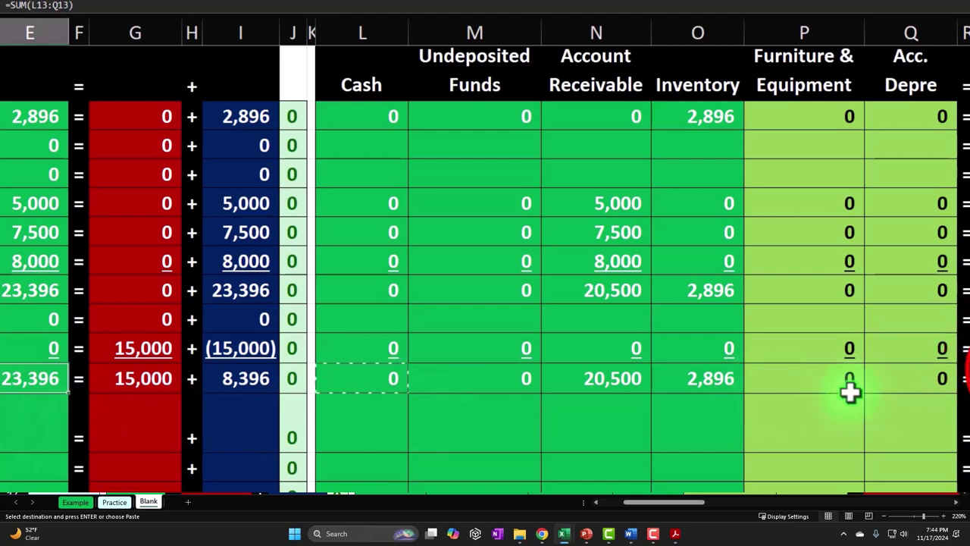
click(969, 379)
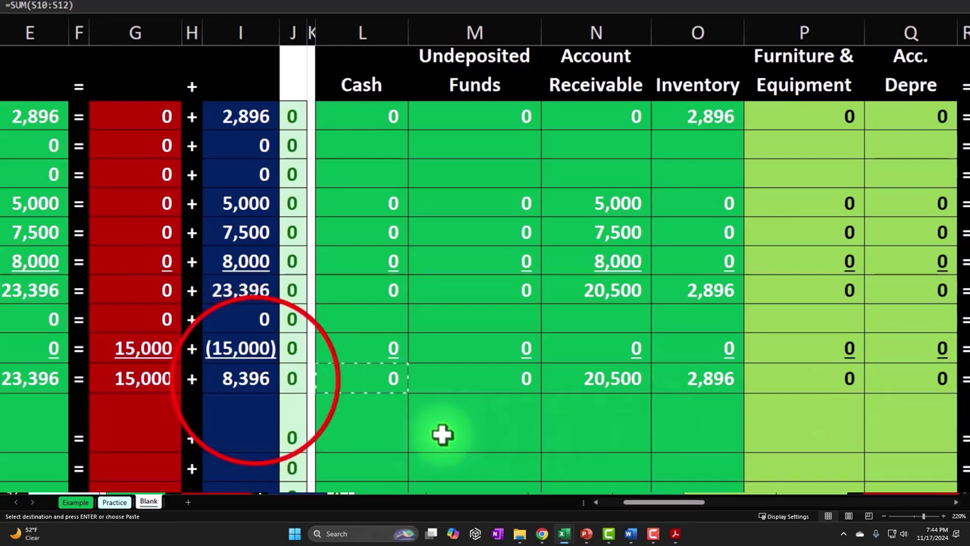
click(255, 378)
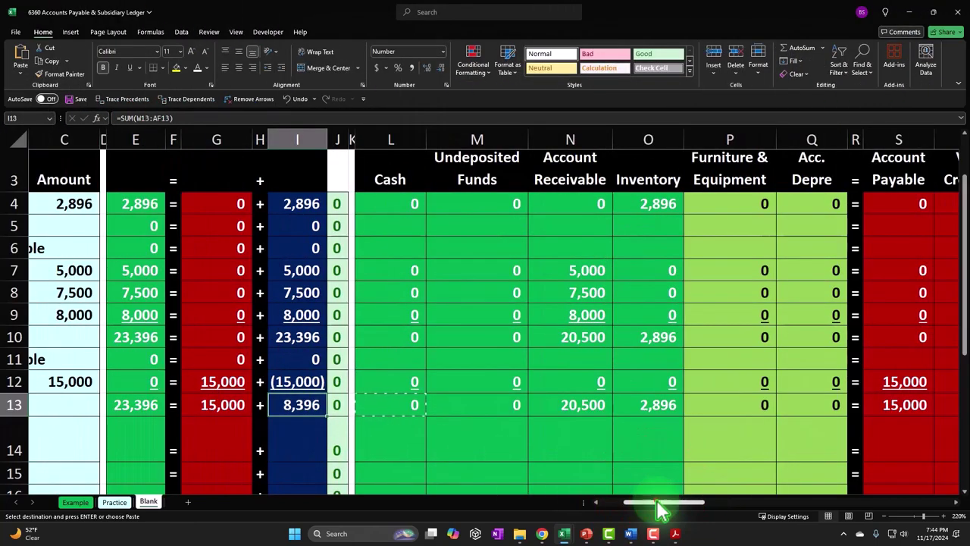
drag(660, 510, 639, 520)
click(505, 404)
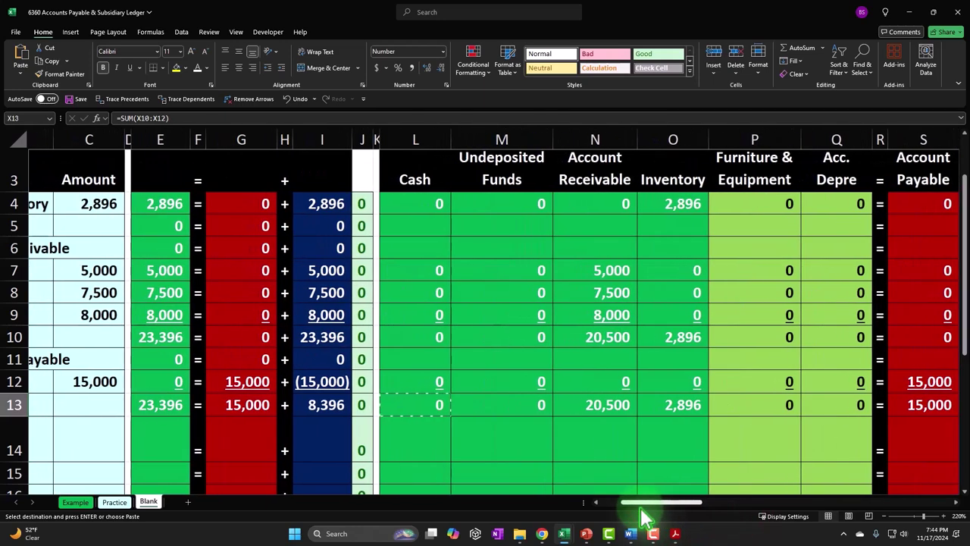
key(super+plus)
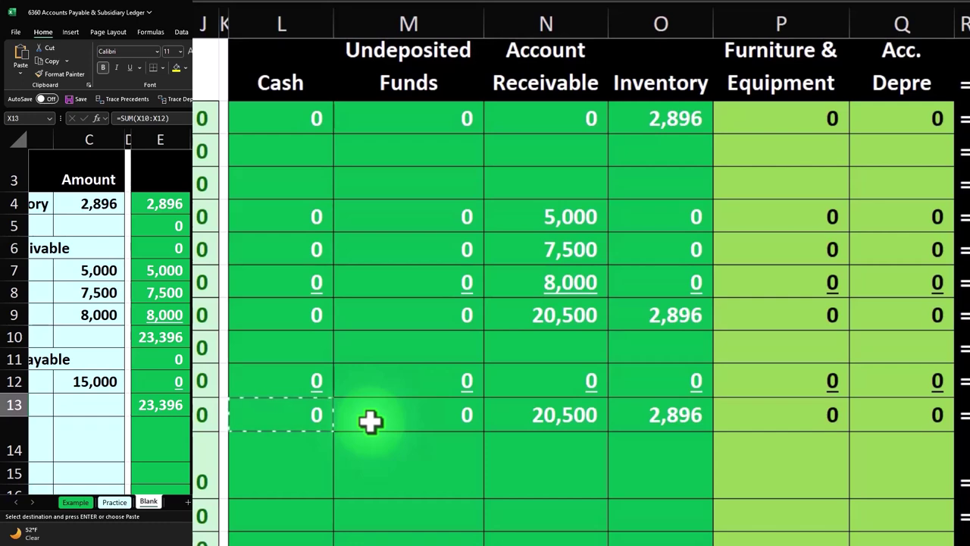
key(super+Escape)
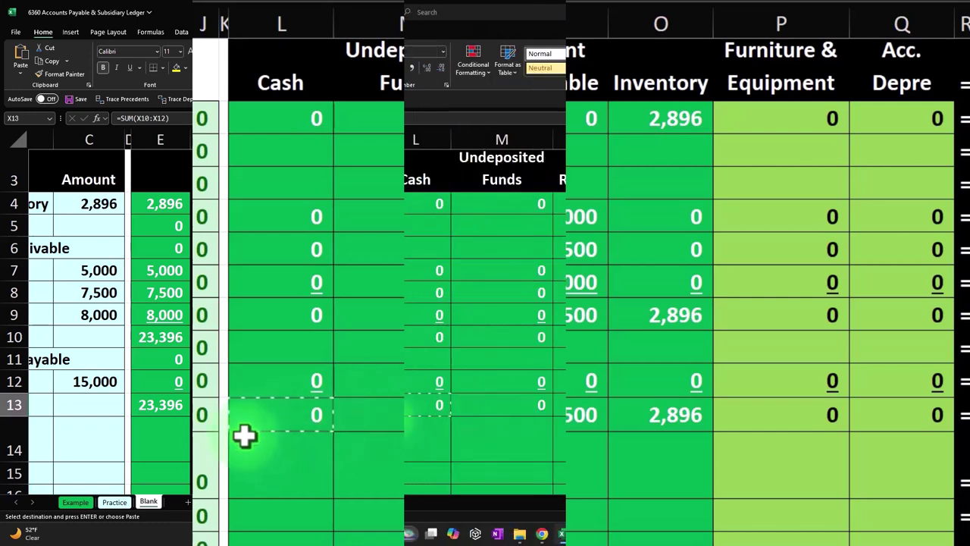
drag(644, 503, 716, 504)
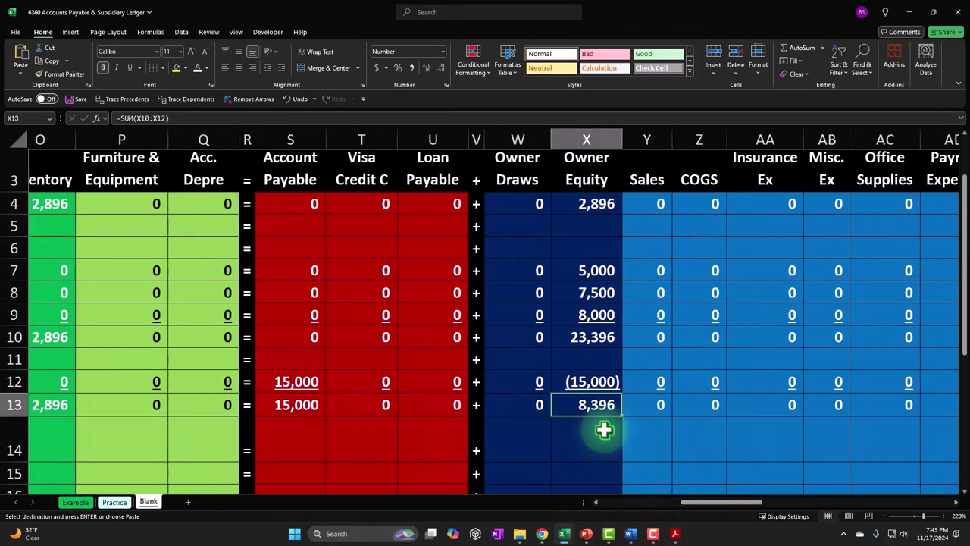
key(super+plus)
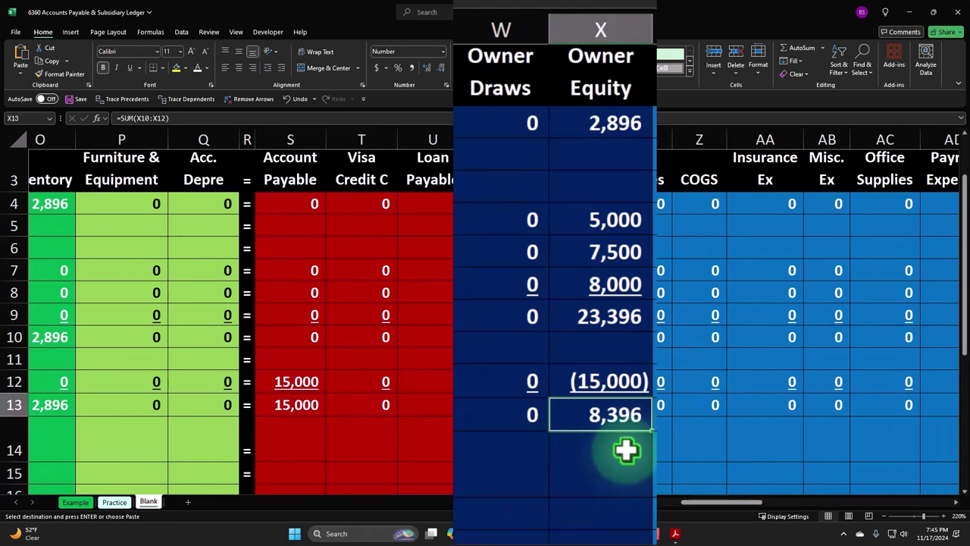
key(super+Escape)
drag(715, 502, 603, 514)
key(super+plus)
click(607, 402)
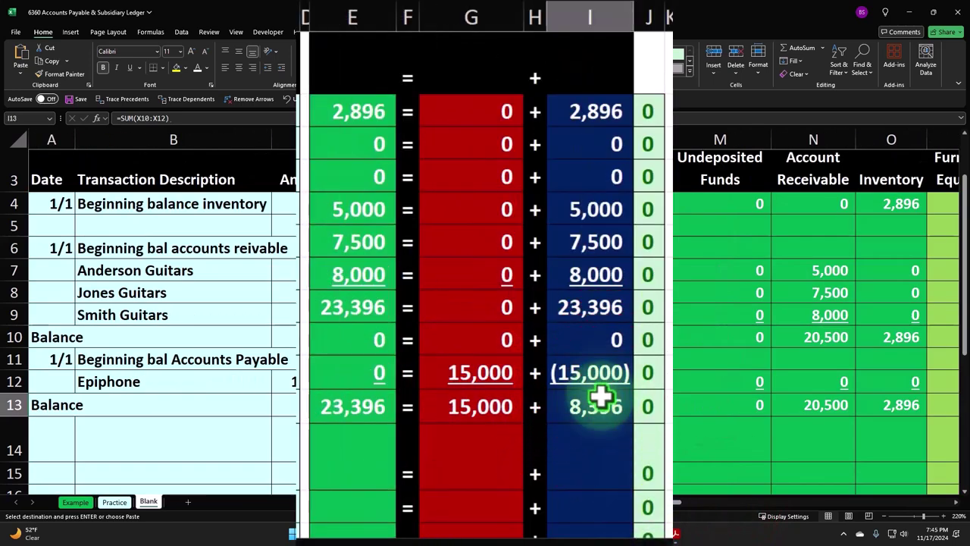